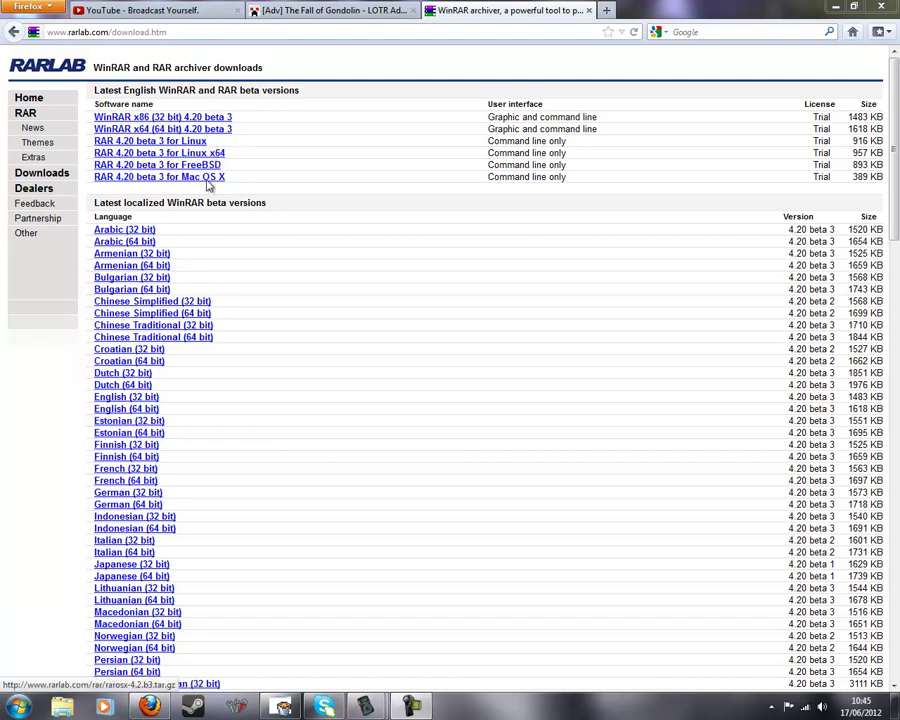
Open the Windows Start menu over the WinRAR downloads page
click(18, 706)
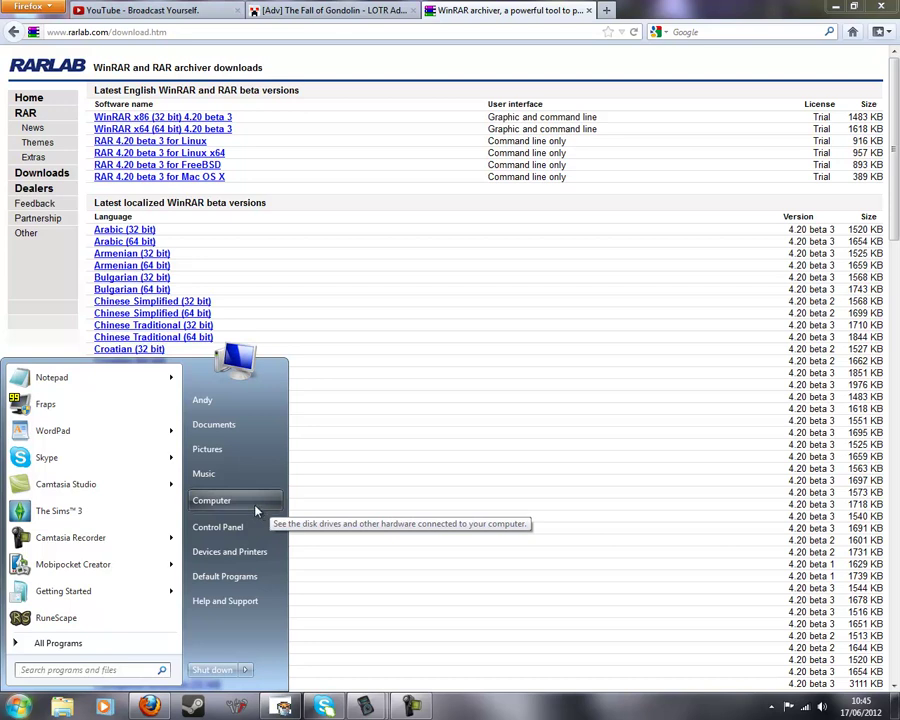
Check the Computer's System page shows a 64-bit operating system, then close that window
click(255, 505)
click(305, 98)
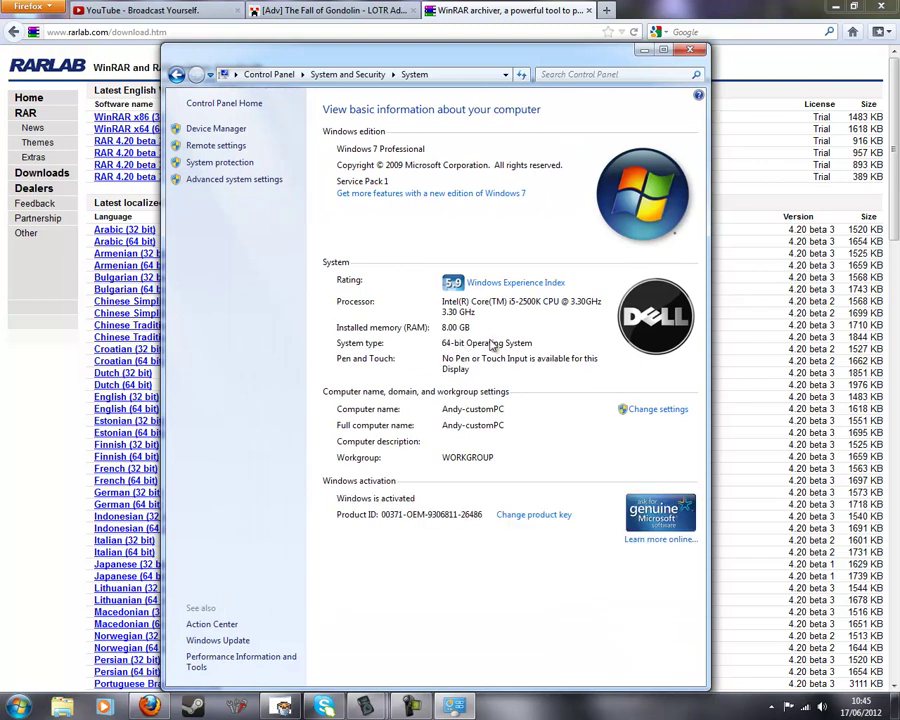
click(689, 50)
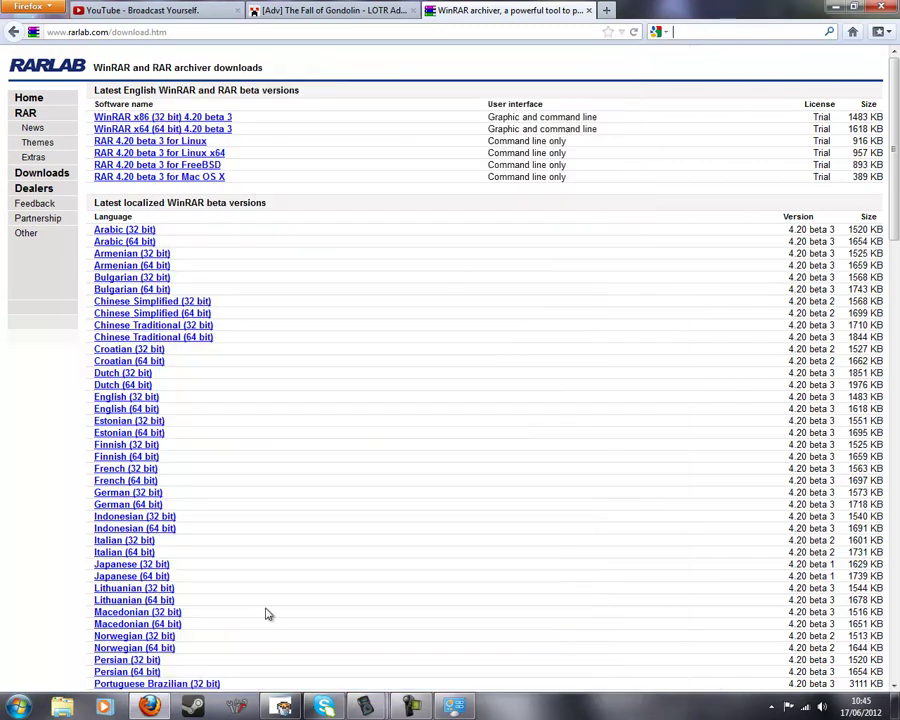
right_click(455, 706)
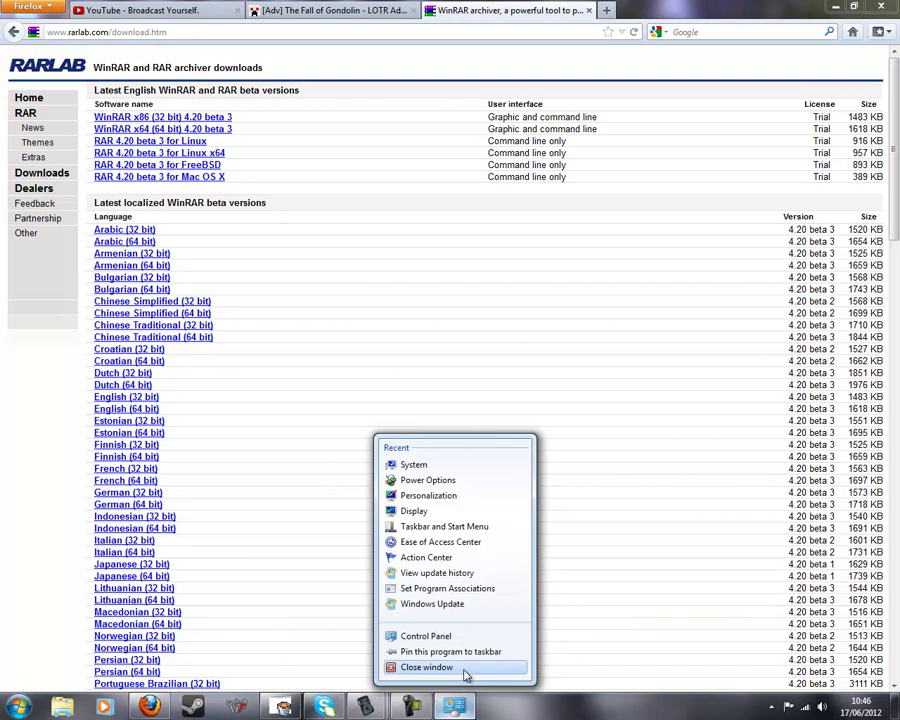
Download the 110 MB The_Fall_of_Gondolin.zip from the Gondolin forum thread's MediaFire link
click(460, 668)
click(275, 10)
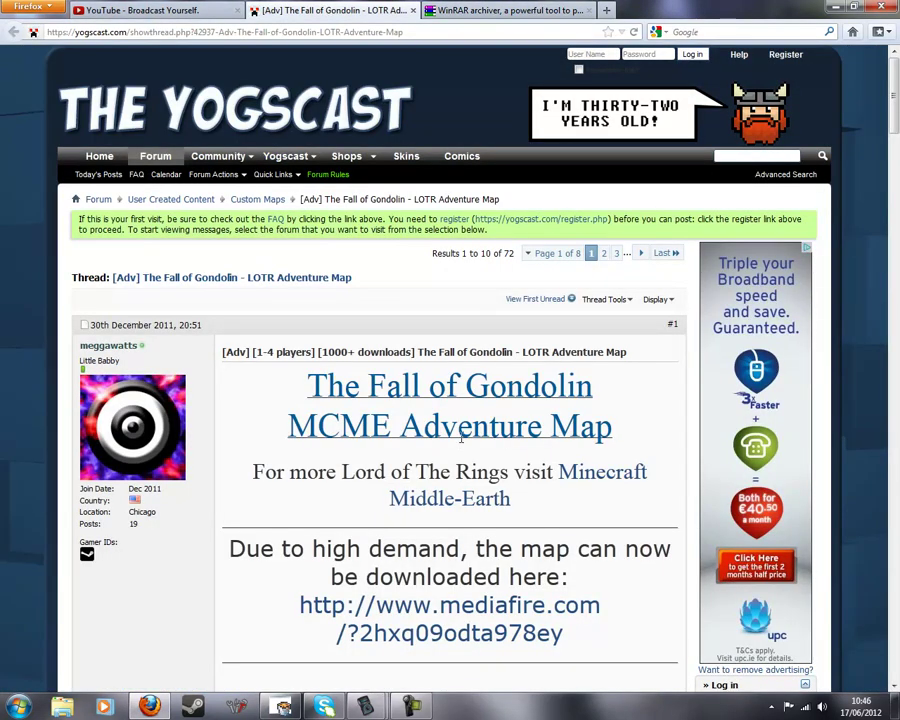
scroll(471, 380, down, 3)
scroll(458, 352, down, 3)
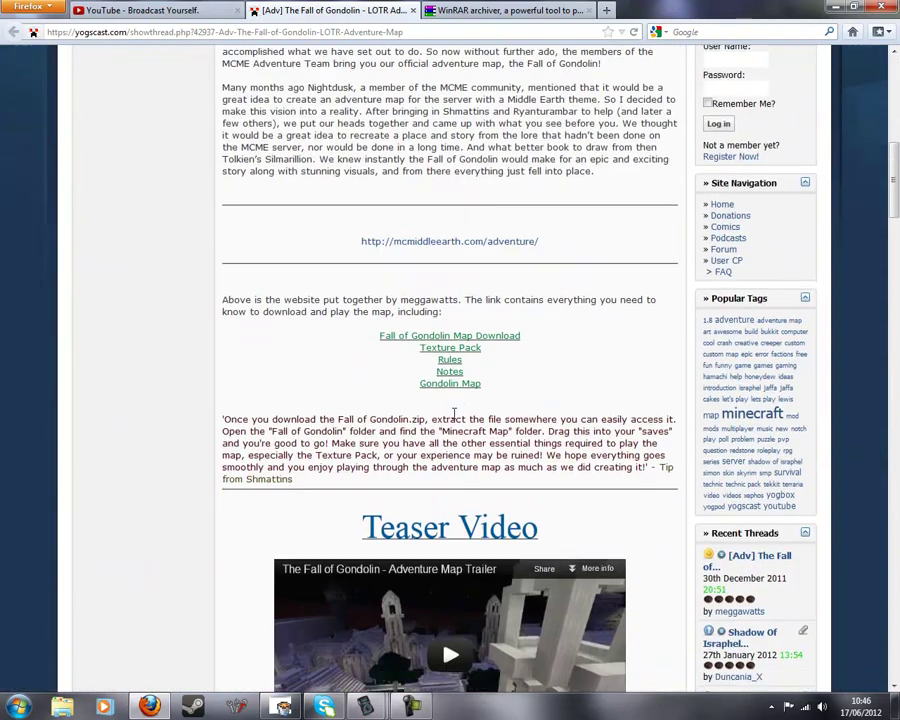
scroll(455, 420, up, 2)
scroll(455, 424, up, 3)
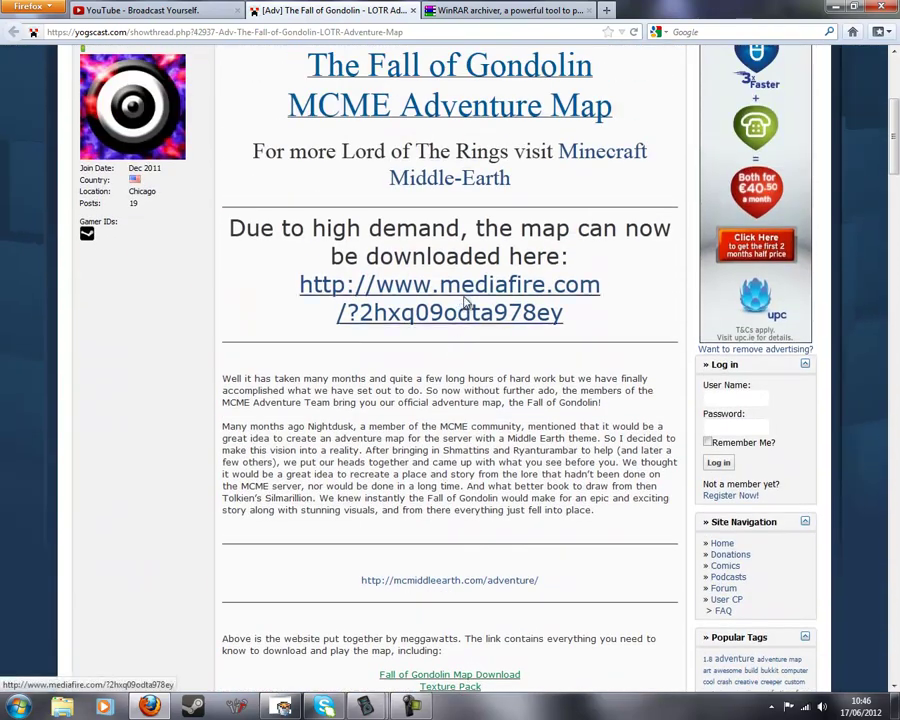
click(466, 301)
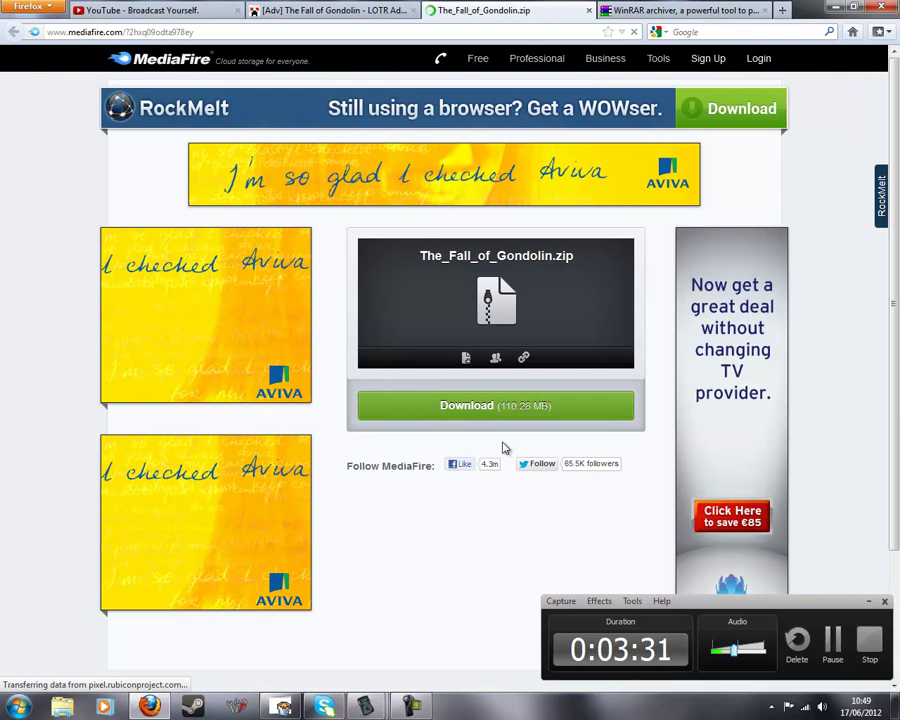
click(432, 406)
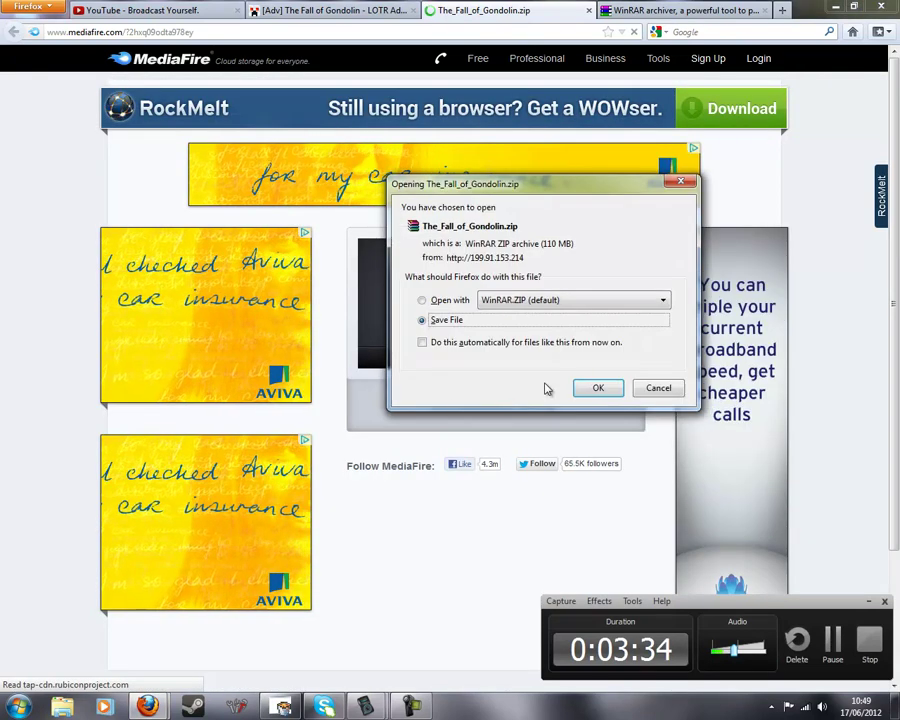
click(598, 388)
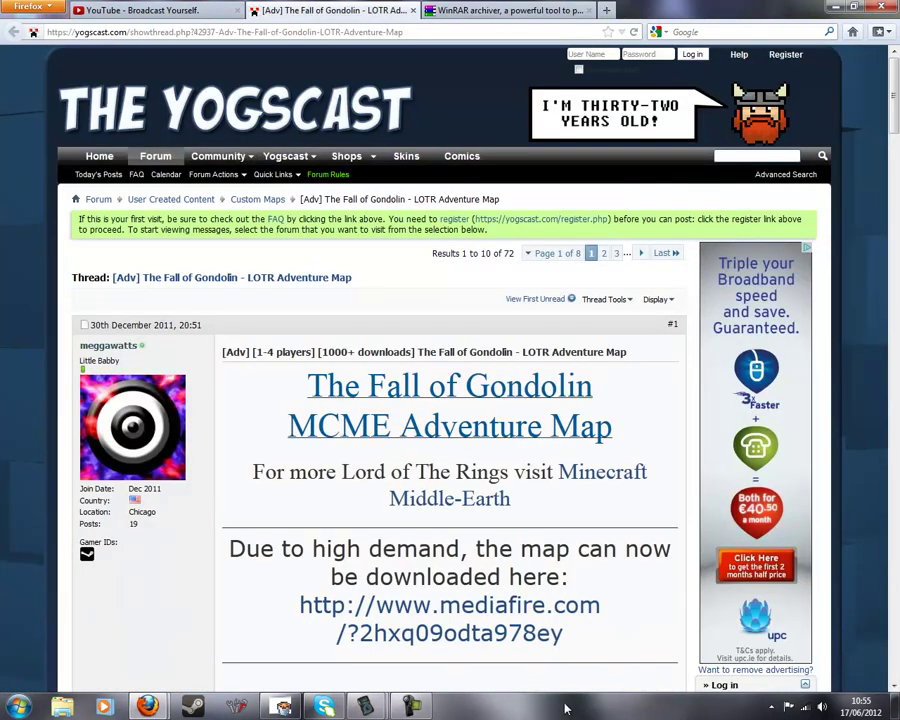
Search %appdata% from the Start menu to open the Roaming folder containing .minecraft
click(414, 707)
click(414, 707)
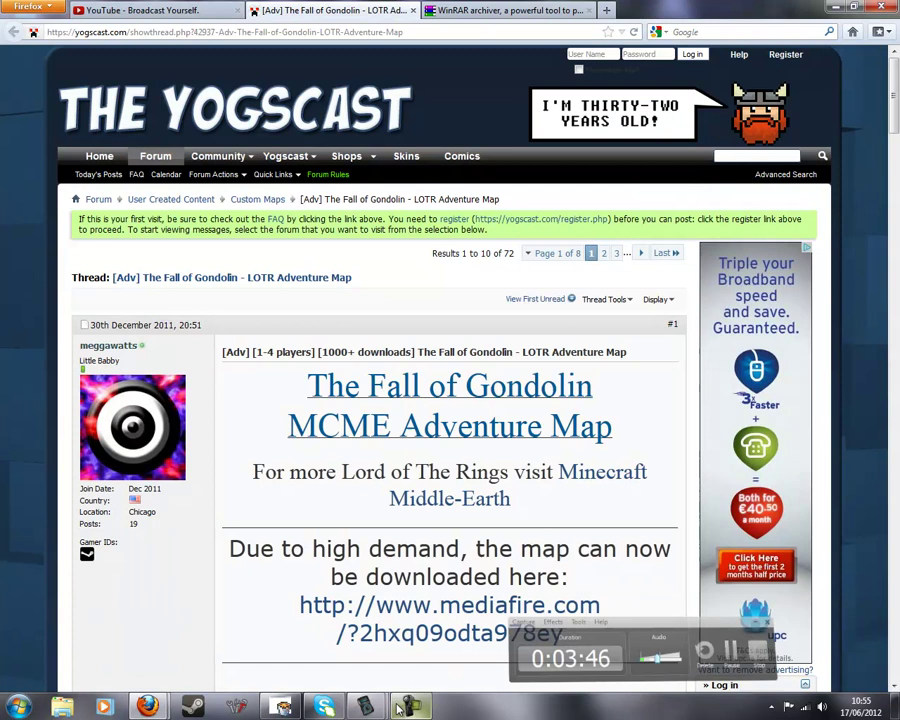
click(18, 707)
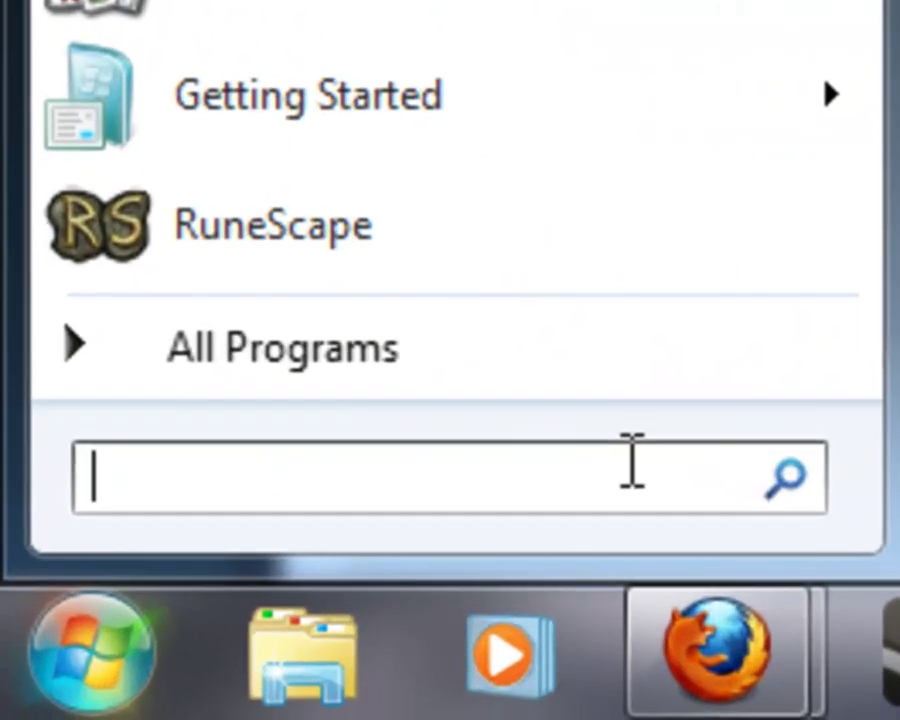
text(%)
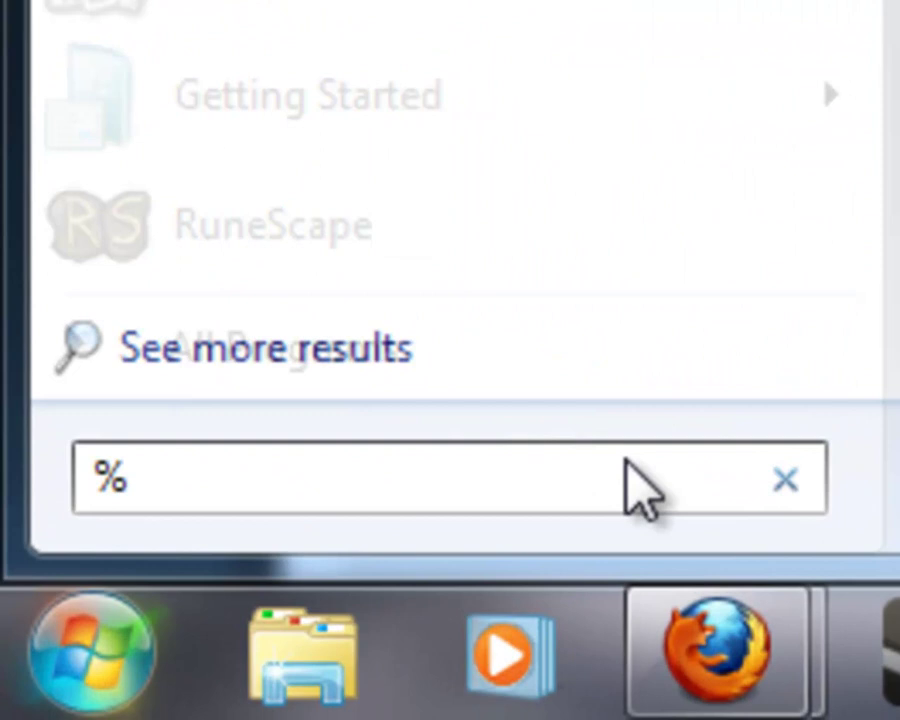
text(appda)
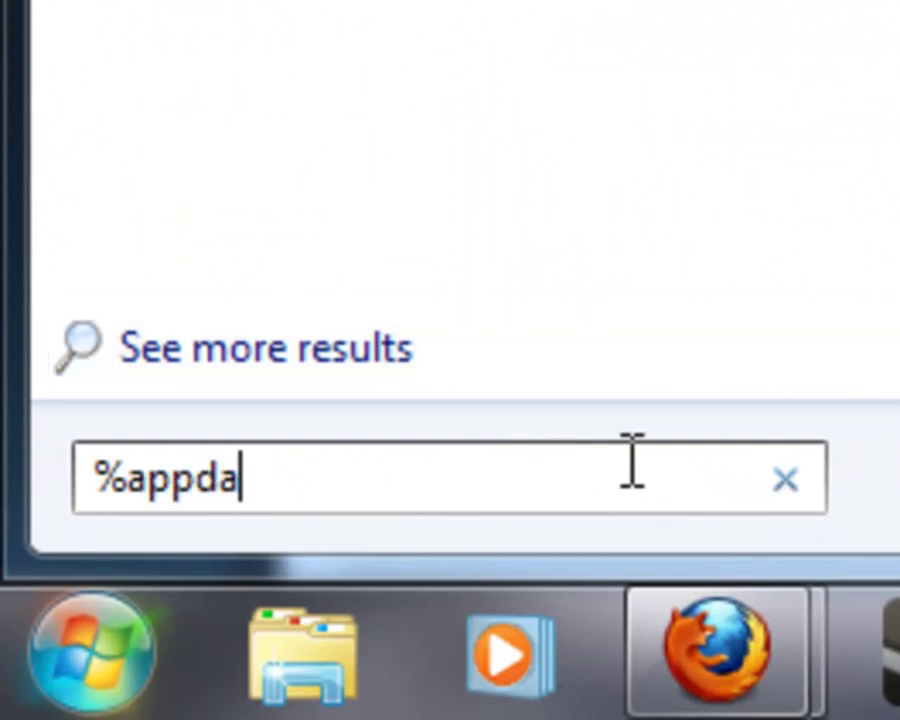
text(ta%)
key(Return)
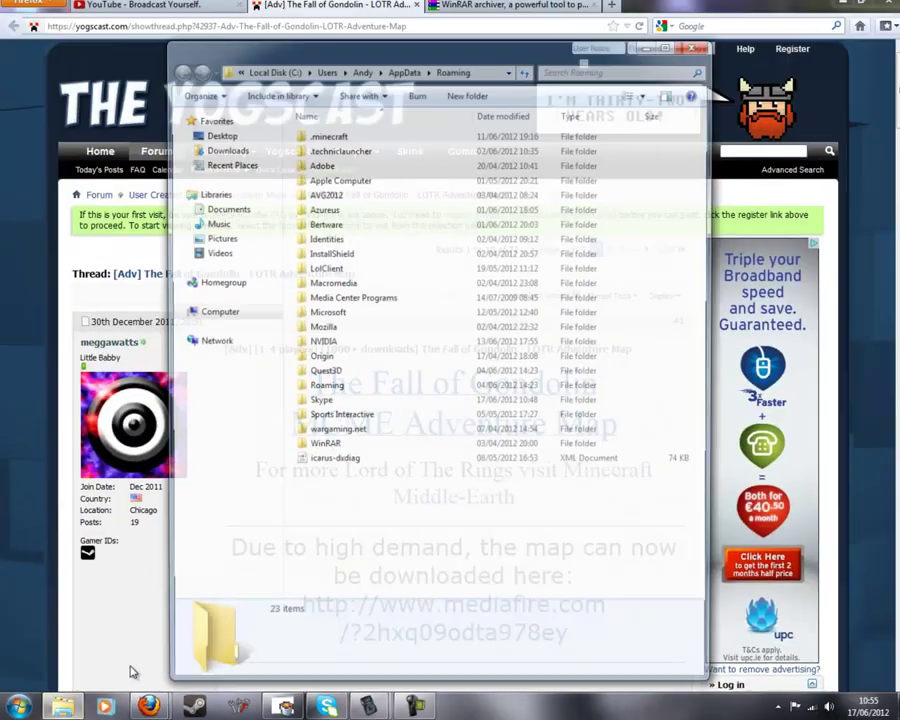
Open the .minecraft saves folder and select the last few world folders
click(324, 142)
double_click(324, 142)
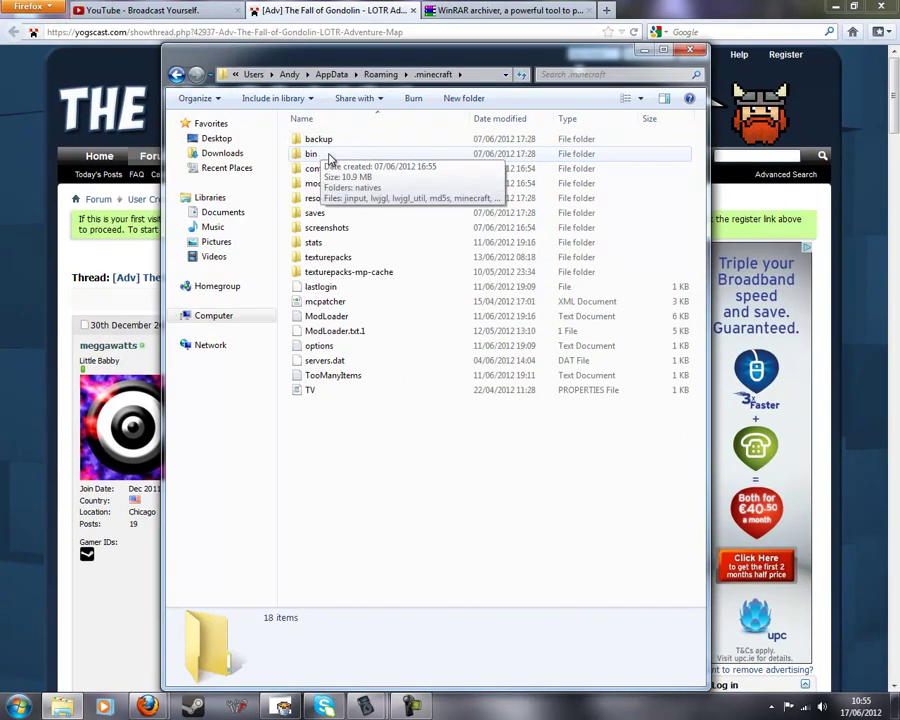
double_click(409, 215)
mouse_move(404, 491)
mouse_down()
mouse_move(375, 297)
mouse_move(412, 360)
mouse_up()
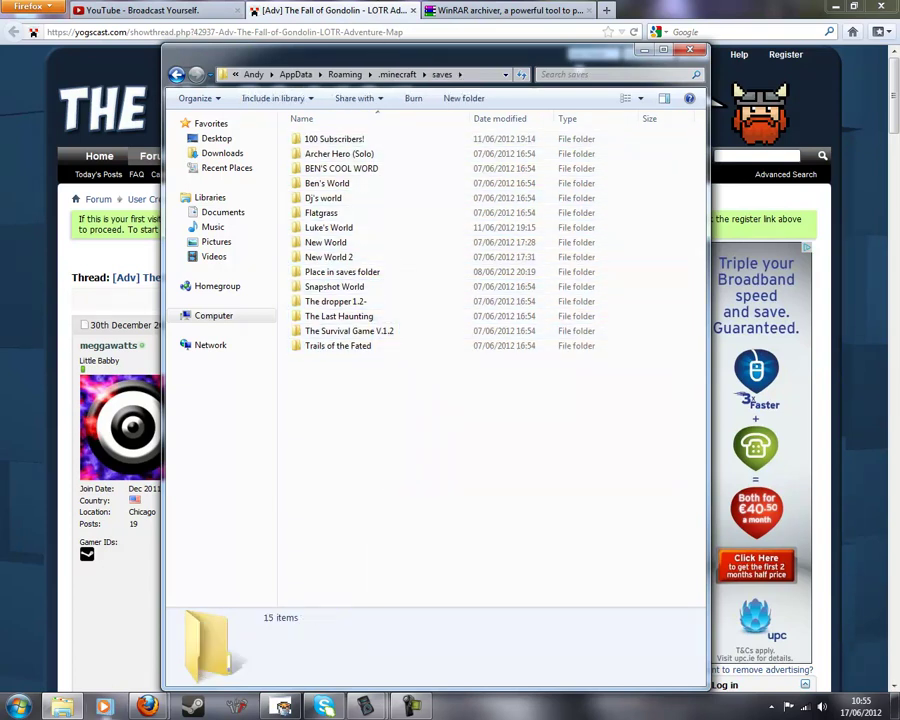
Go to the Downloads folder and check Firefox's downloads list for the Gondolin archive
click(5, 704)
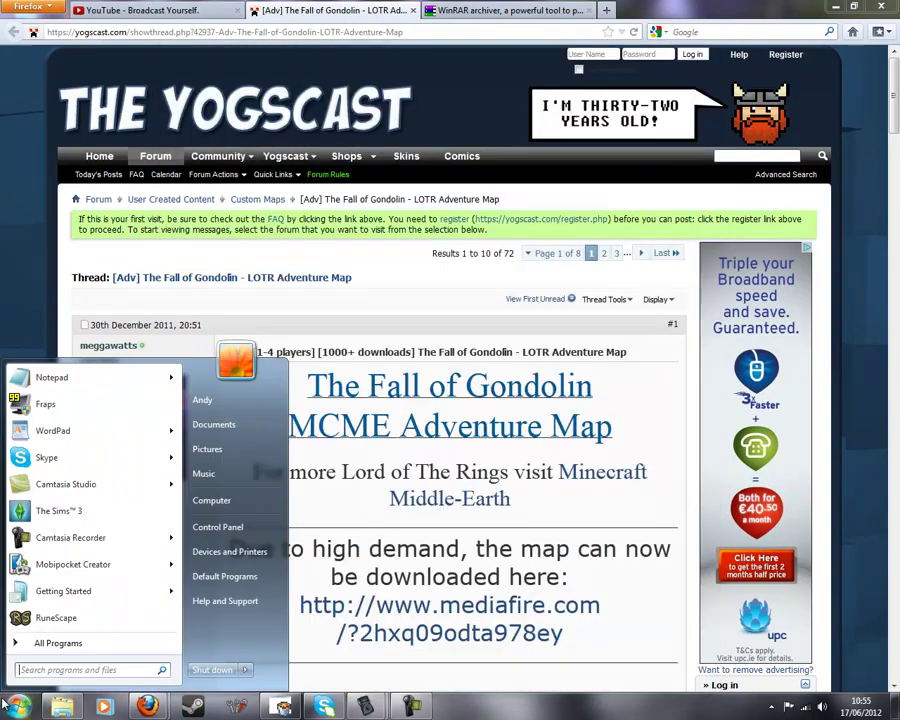
click(240, 424)
click(259, 113)
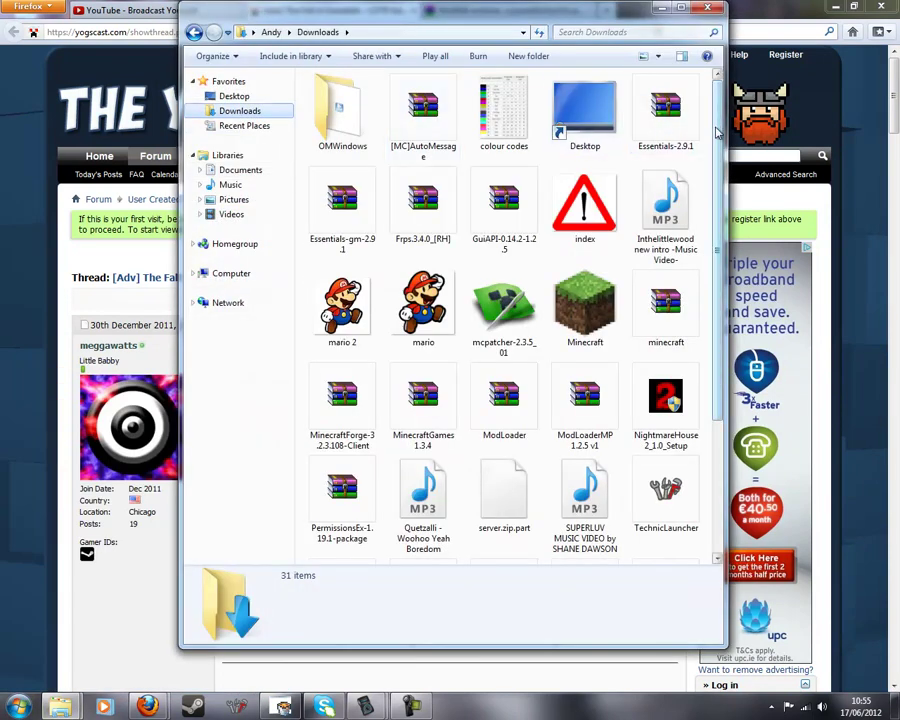
drag(715, 132, 715, 183)
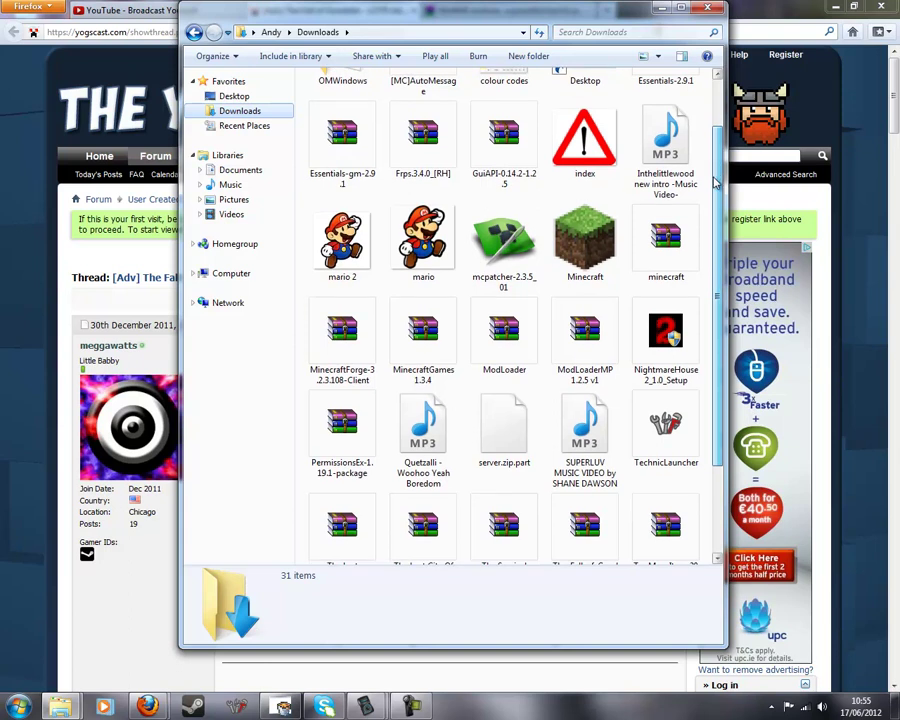
mouse_move(147, 707)
click(210, 650)
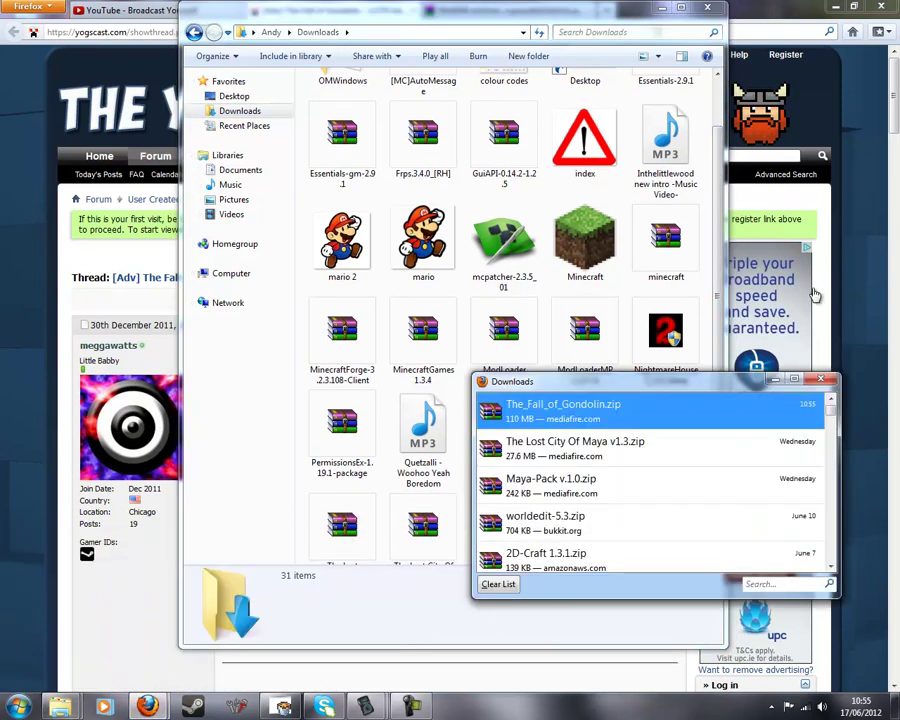
click(661, 30)
text(the)
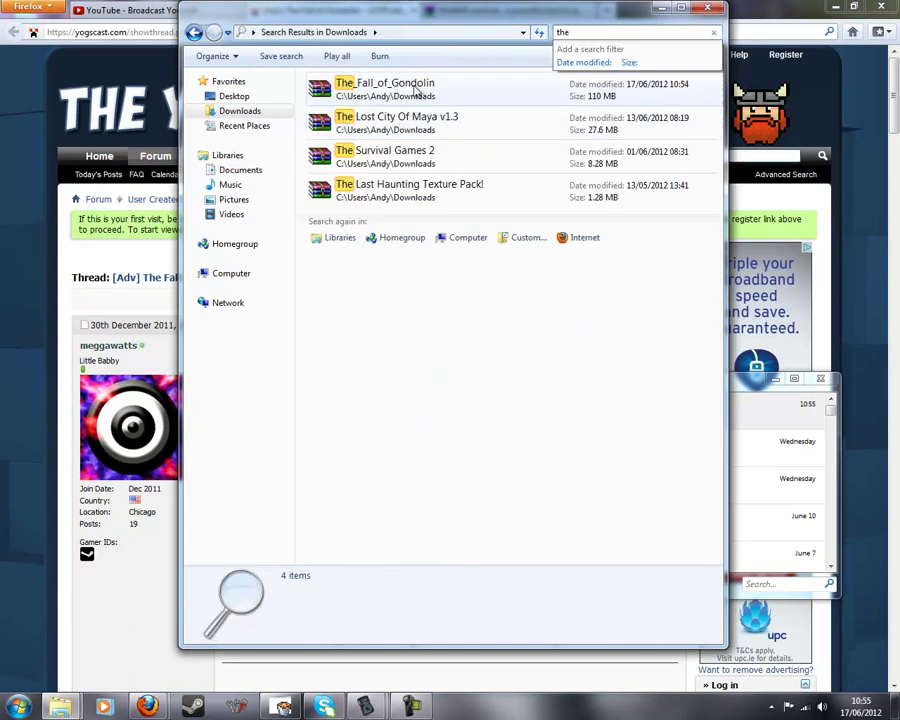
Open The_Fall_of_Gondolin.zip, dismiss the license reminder, dock WinRAR left and enter its folder
double_click(394, 86)
click(367, 175)
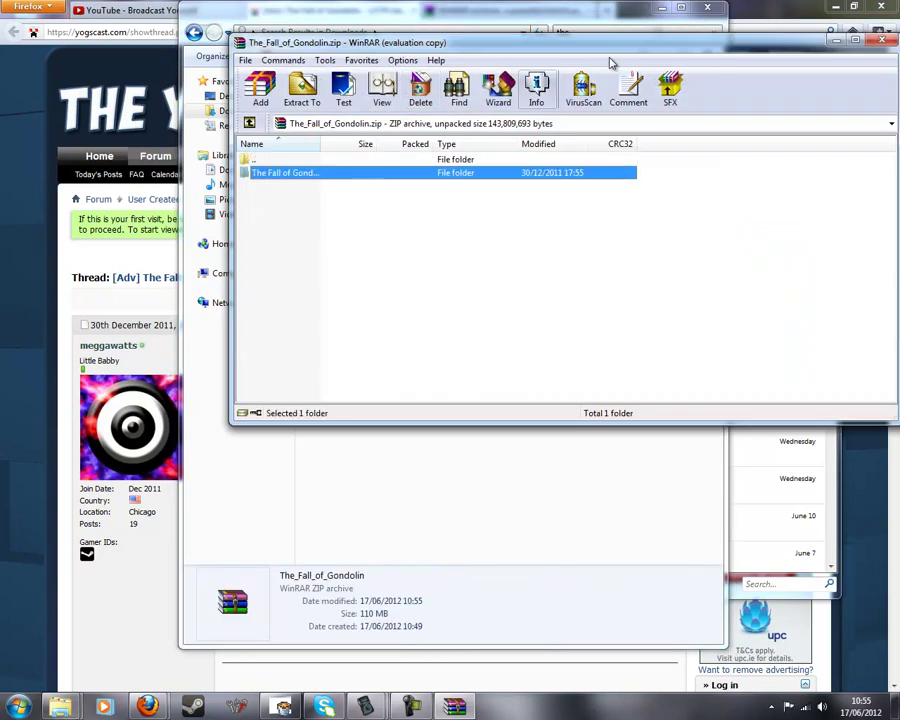
drag(645, 52, 445, 85)
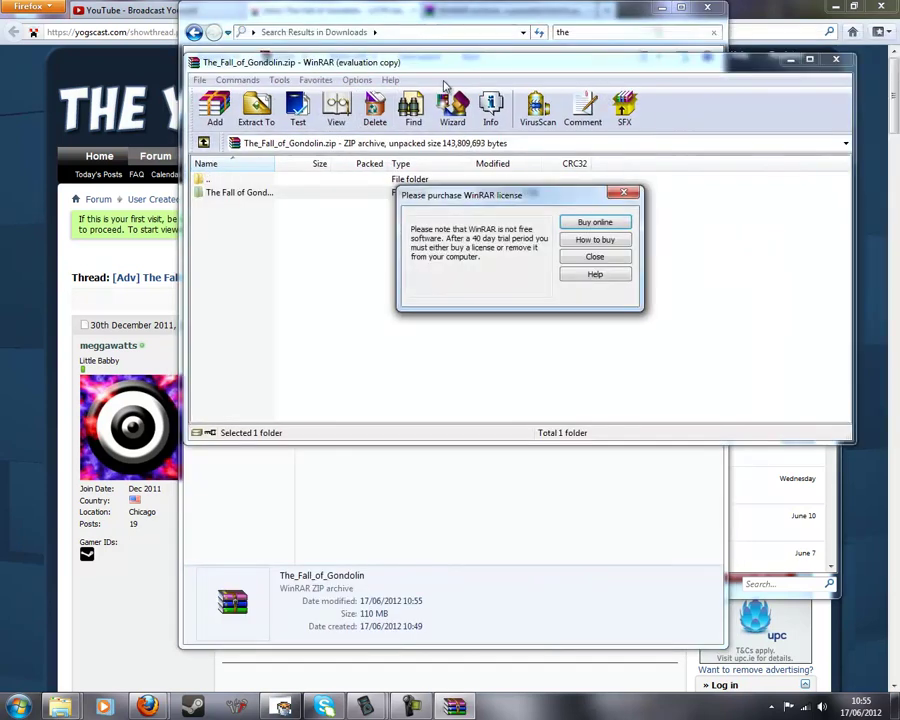
click(623, 191)
drag(560, 62, 0, 222)
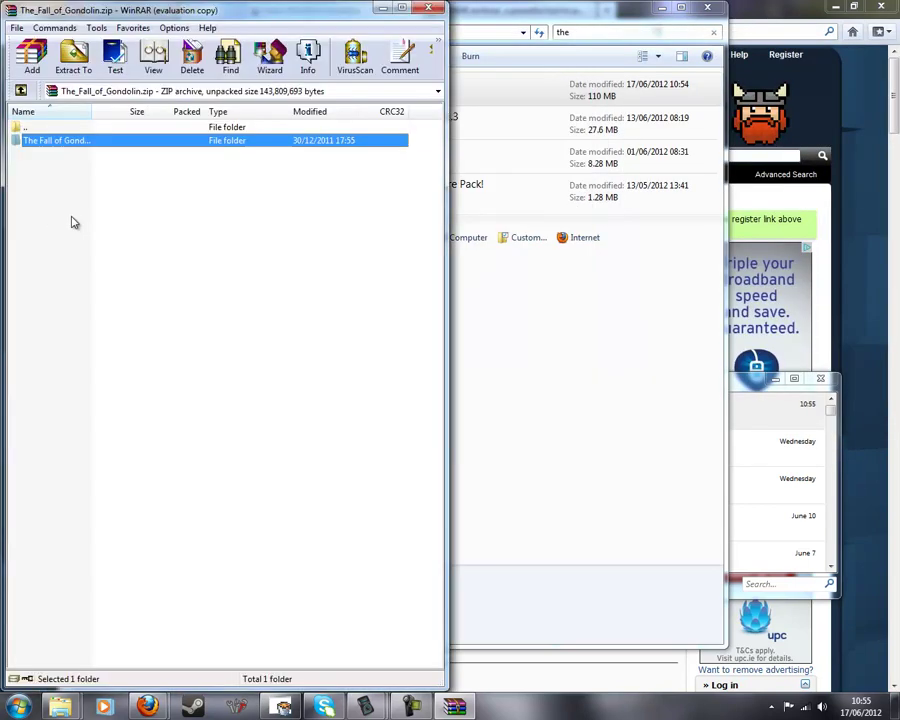
double_click(110, 147)
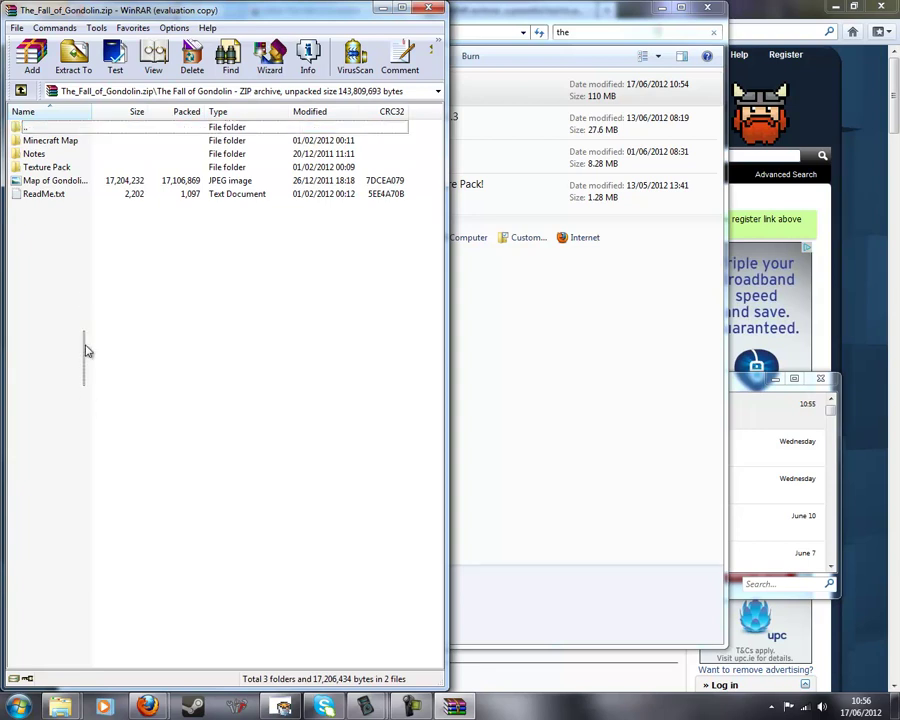
double_click(97, 182)
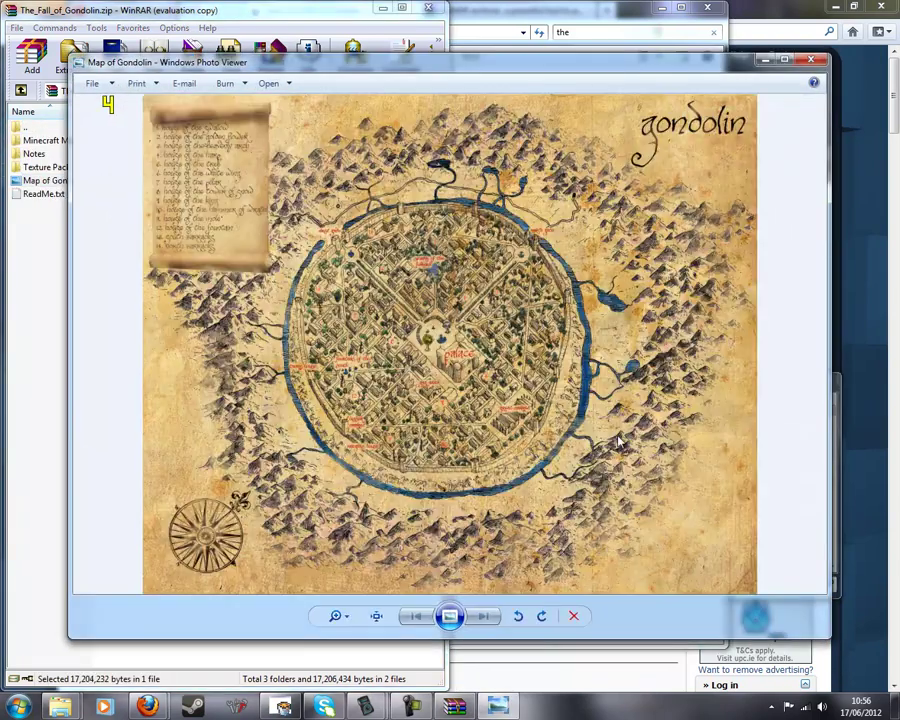
scroll(441, 449, up, 3)
scroll(441, 449, up, 2)
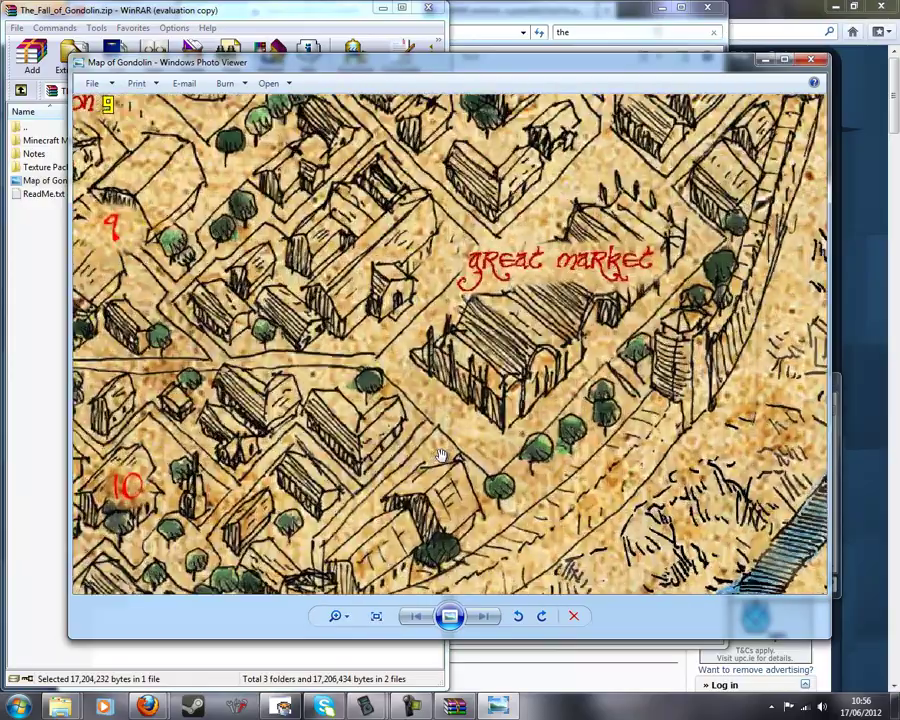
scroll(441, 449, up, 2)
scroll(441, 448, down, 5)
scroll(441, 449, up, 1)
scroll(400, 430, up, 2)
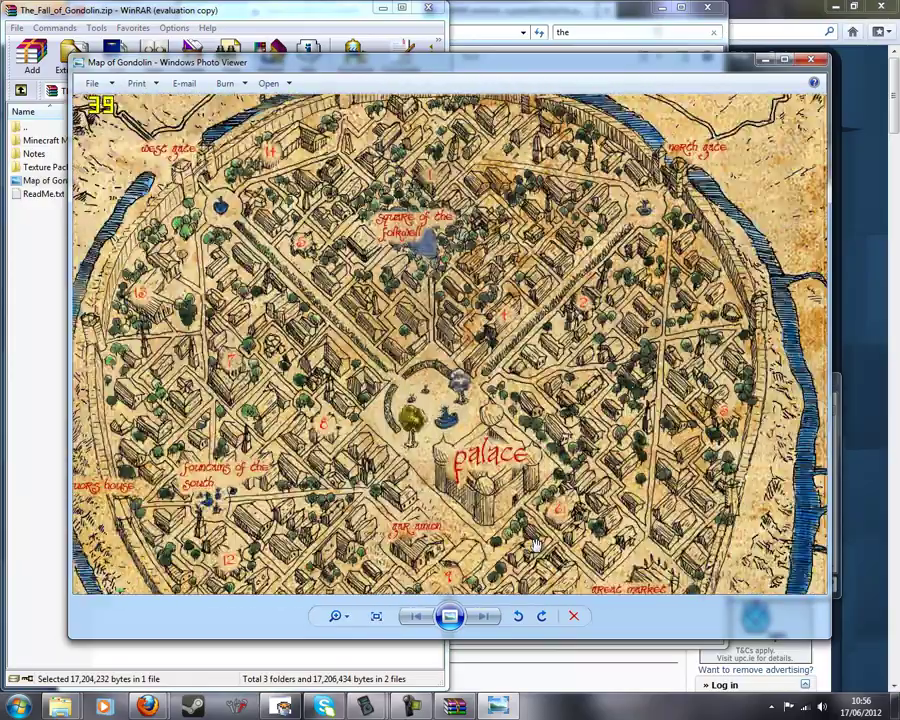
scroll(340, 400, up, 2)
scroll(301, 387, up, 1)
scroll(301, 387, down, 4)
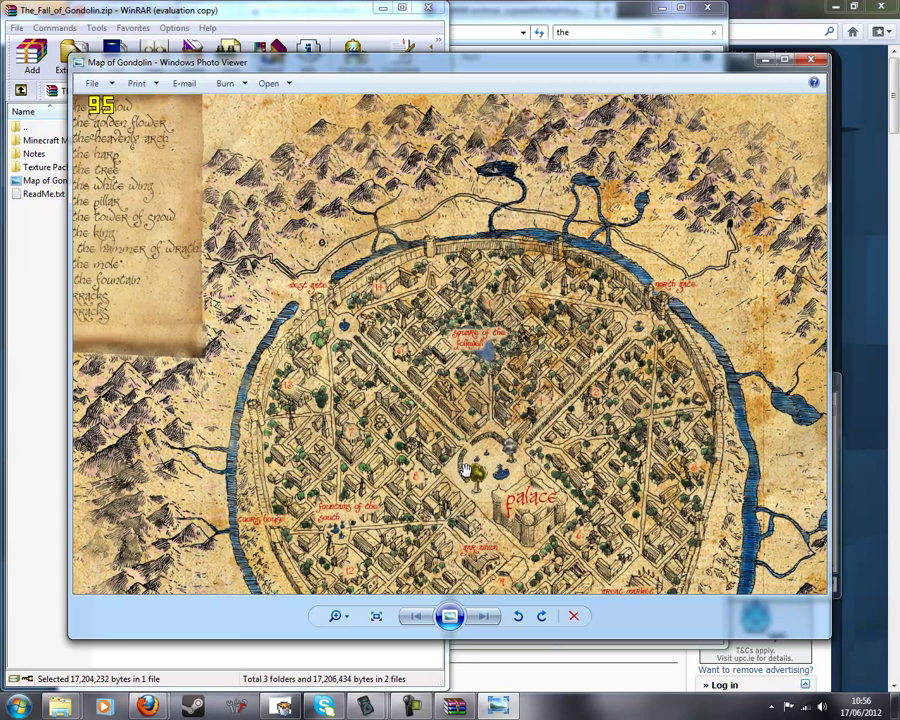
scroll(301, 387, down, 1)
Drag the archive's Minecraft Map folder into .minecraft\saves to extract it
click(822, 60)
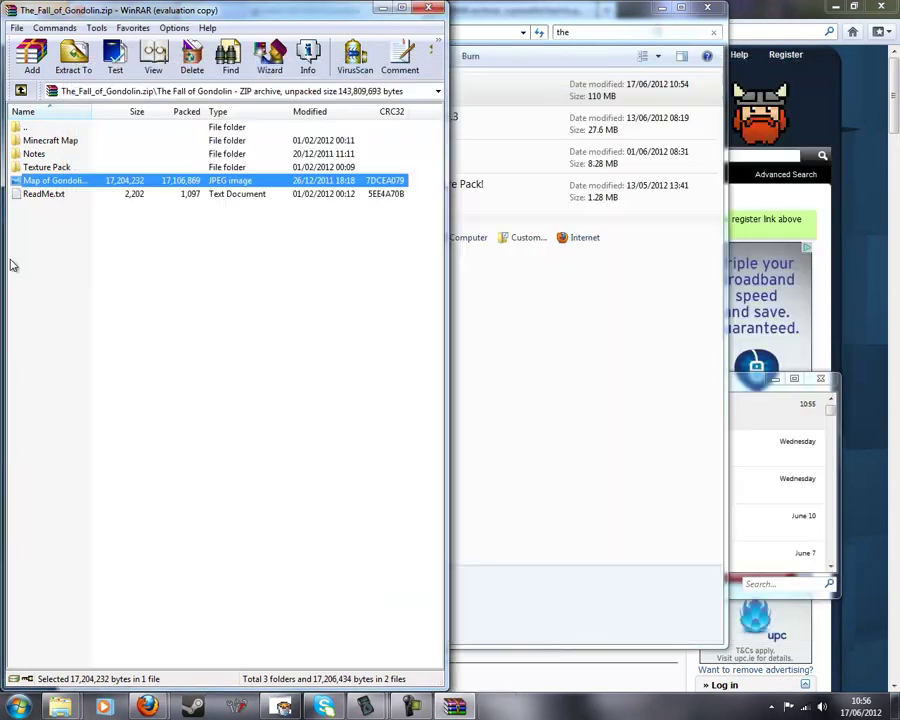
double_click(109, 146)
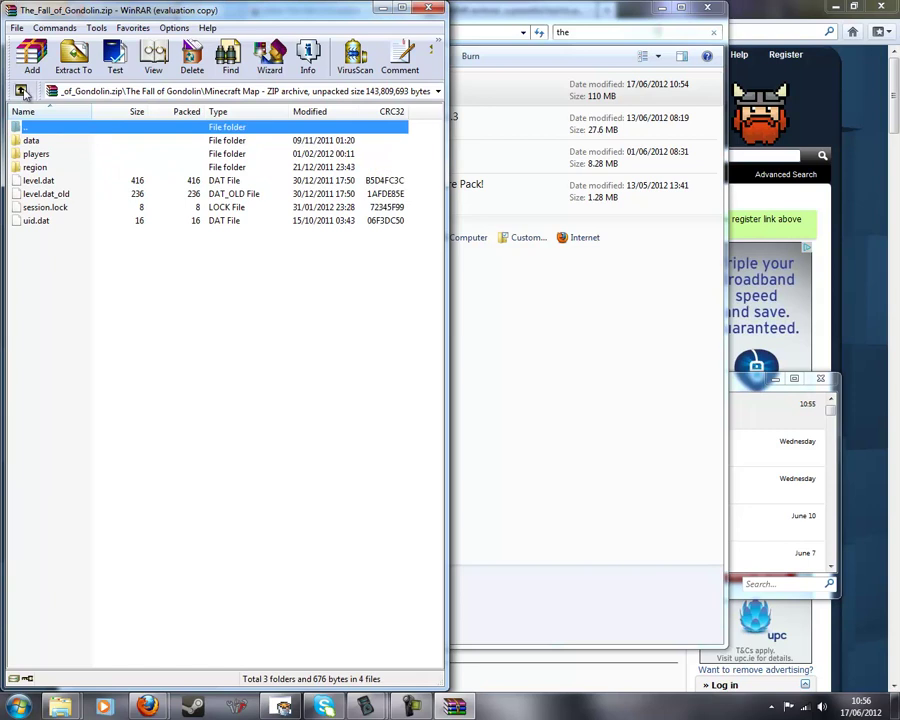
click(21, 91)
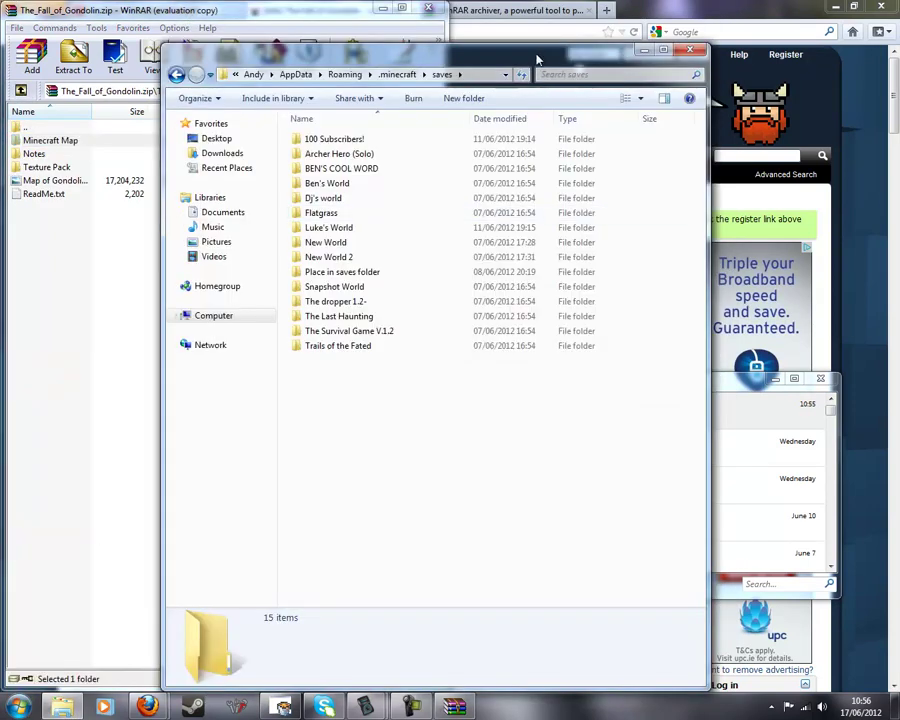
drag(457, 53, 457, 15)
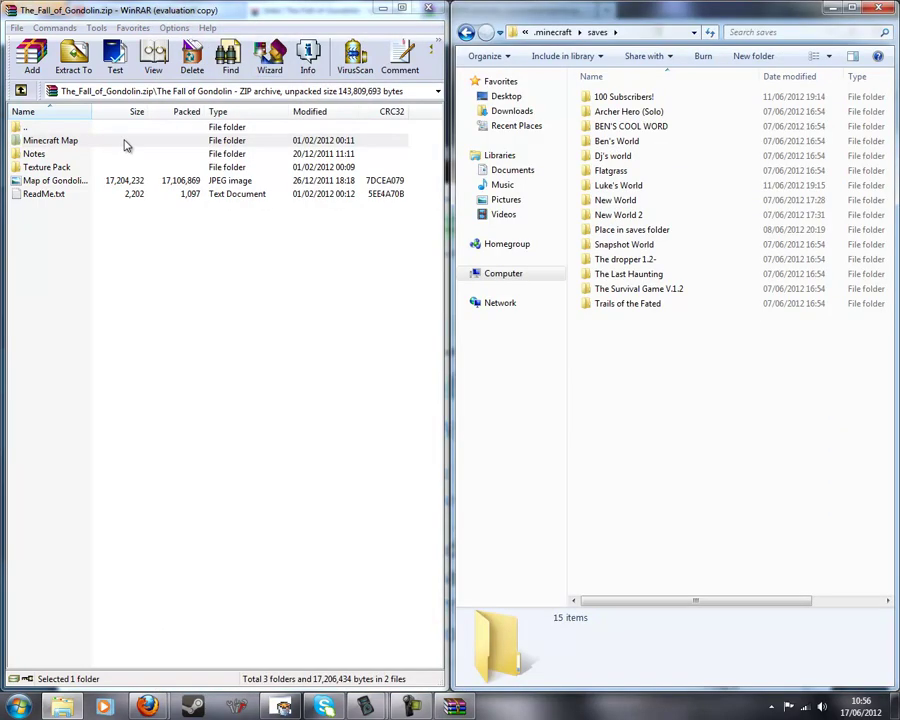
click(123, 144)
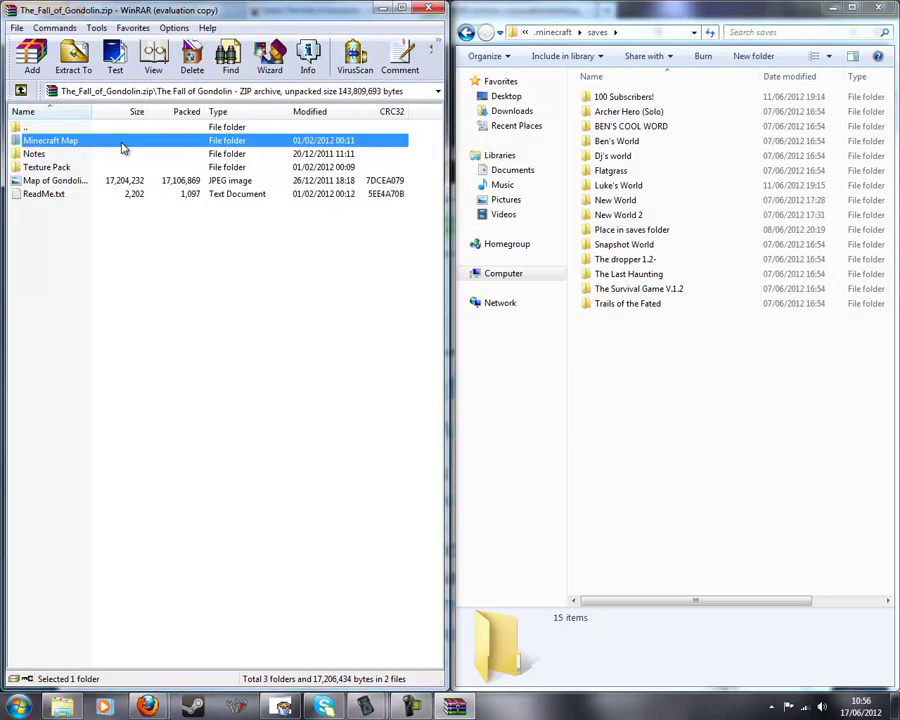
drag(341, 147, 672, 448)
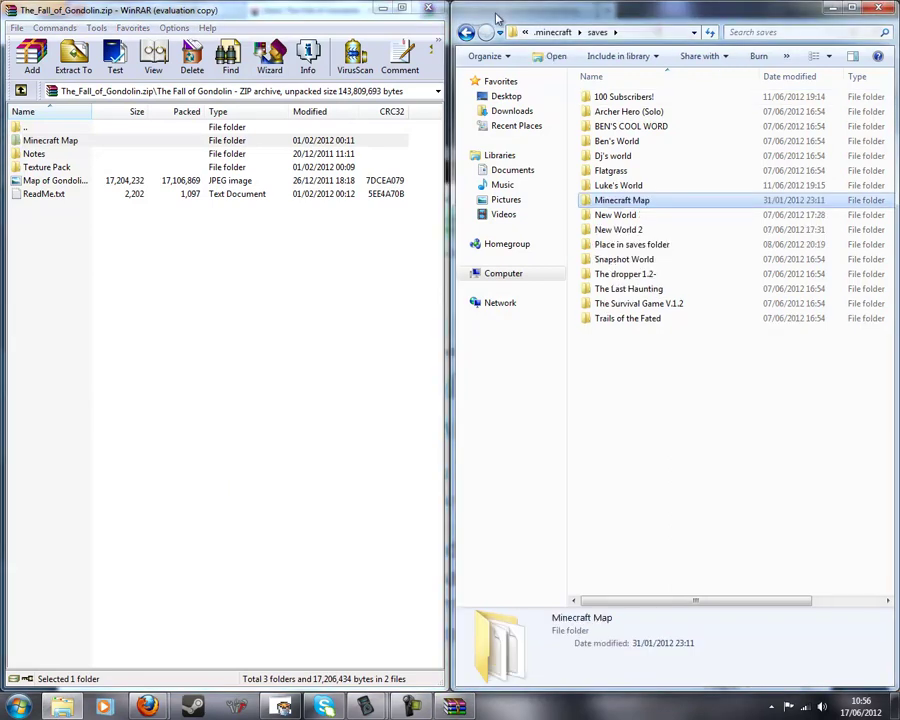
click(466, 33)
Open Explorer's texturepacks folder and the archive's Texture Pack folder
double_click(604, 221)
click(70, 170)
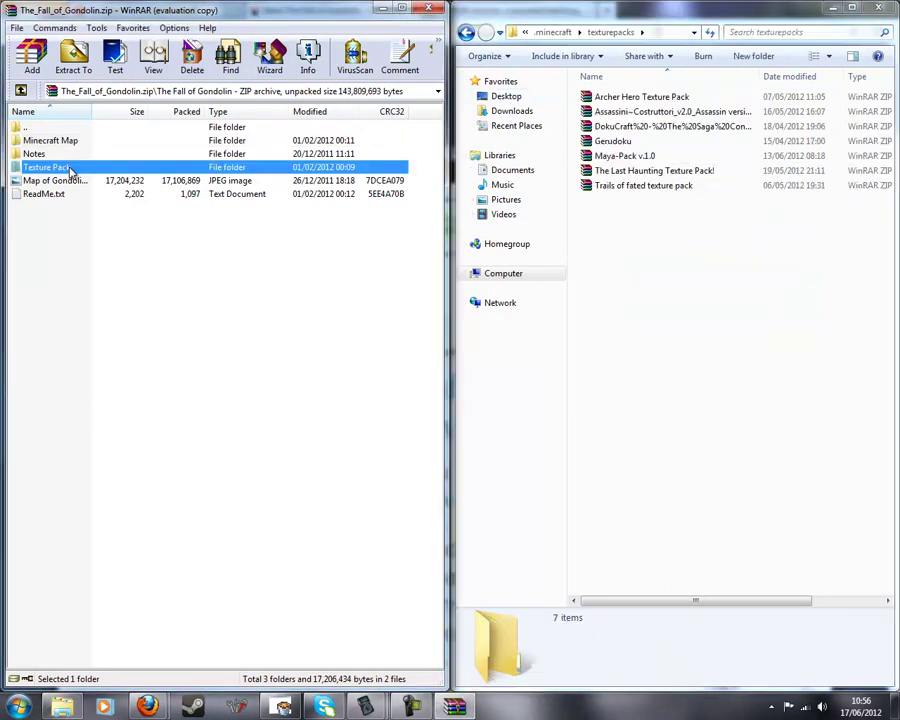
double_click(84, 168)
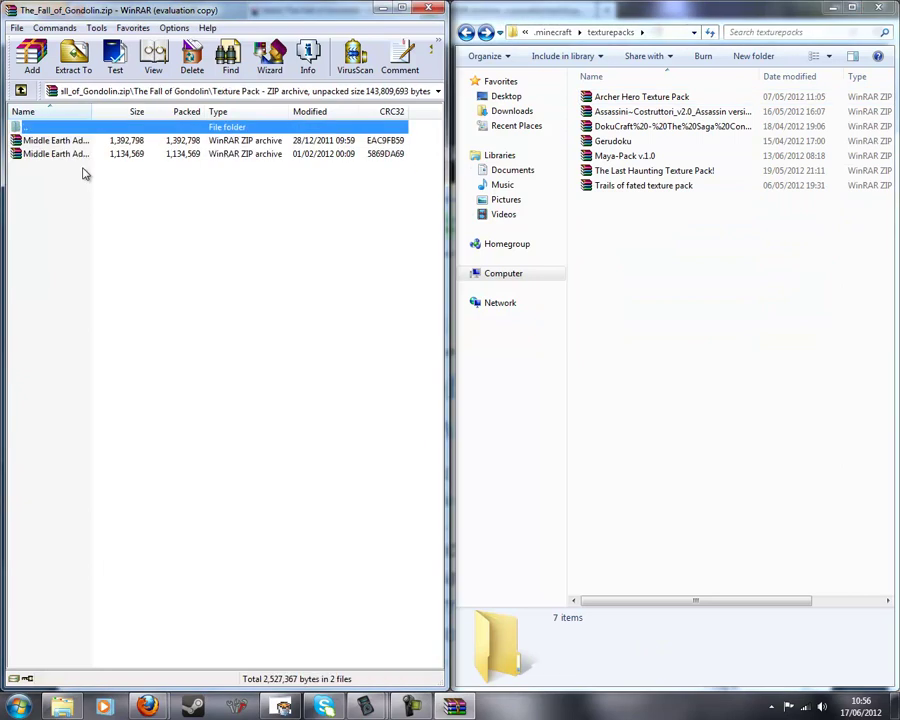
click(81, 143)
click(80, 155)
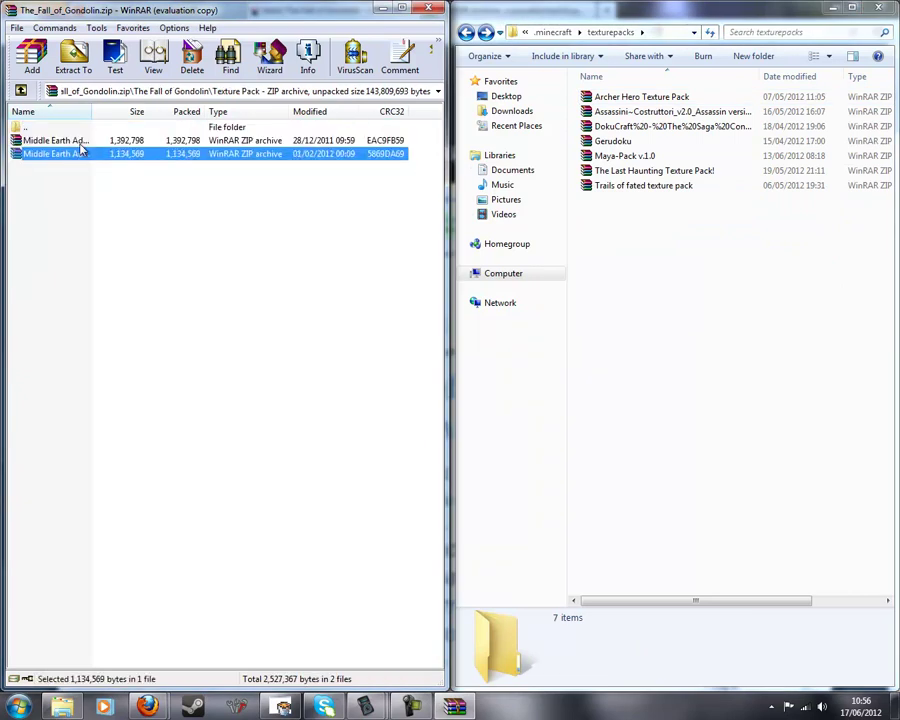
double_click(80, 141)
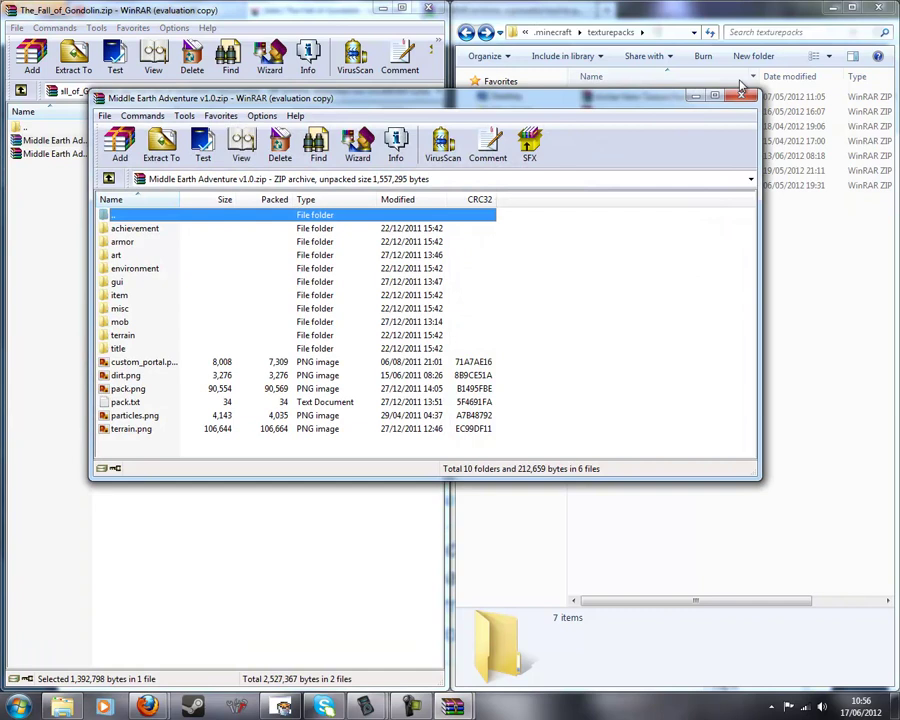
key(Escape)
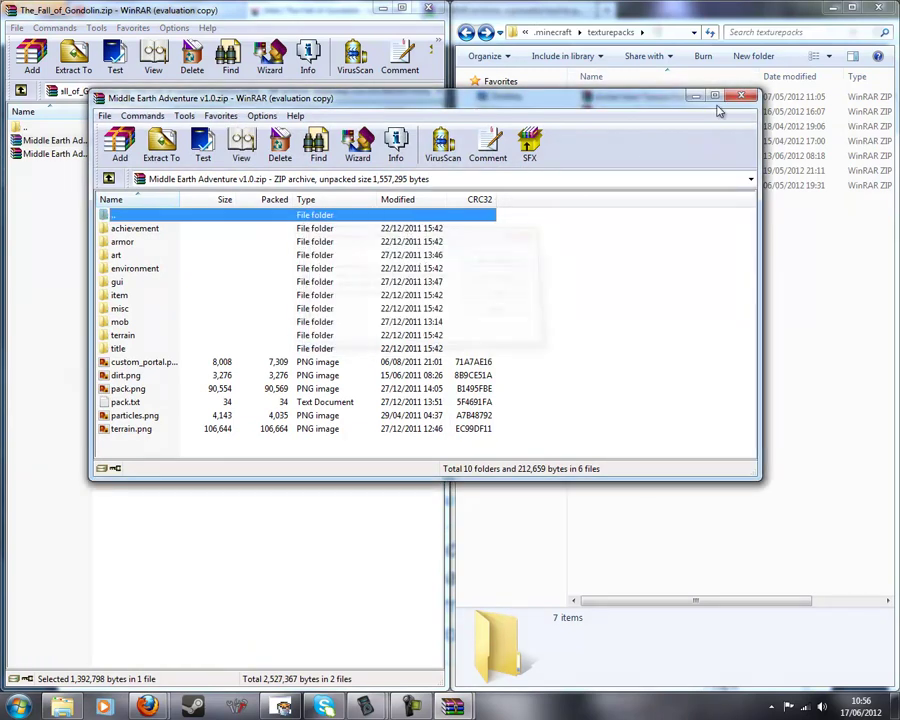
click(741, 96)
Copy the Middle Earth Adventure v1.0 and v1.1 zips into texturepacks
drag(76, 219, 84, 152)
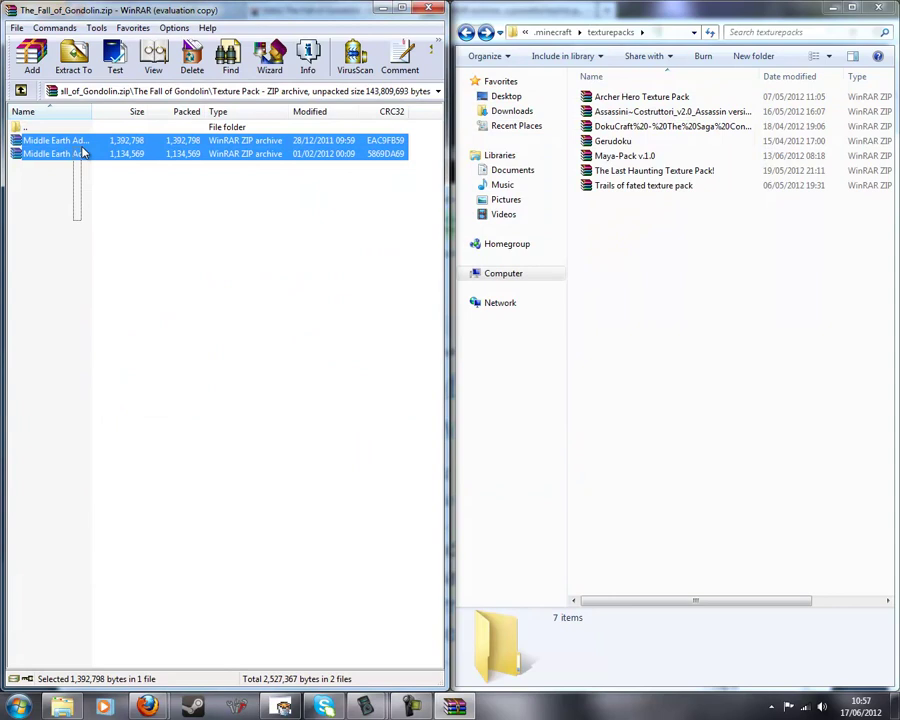
drag(80, 142, 712, 364)
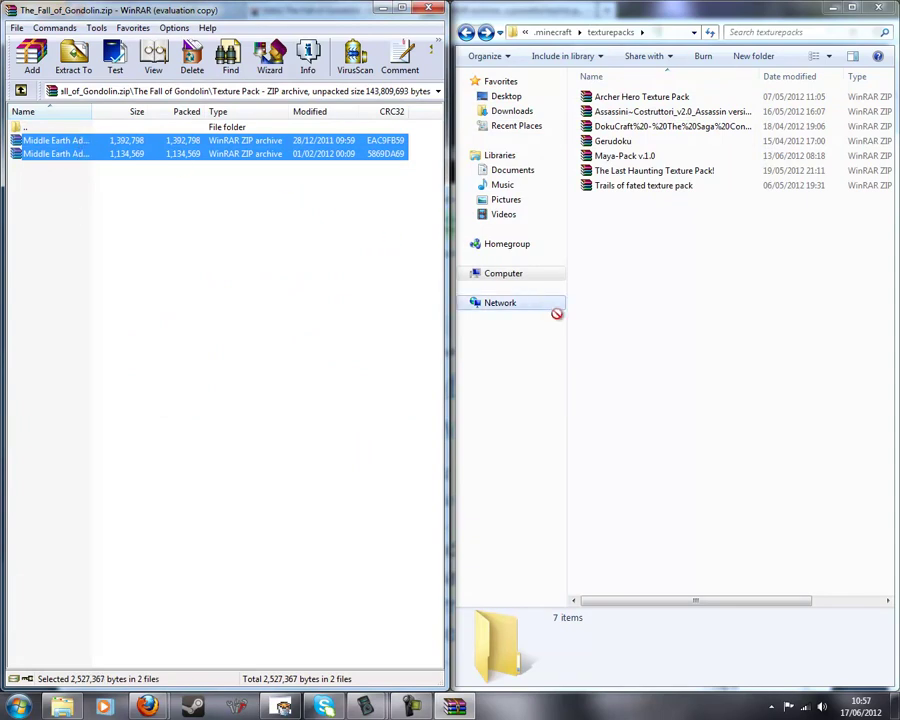
click(648, 339)
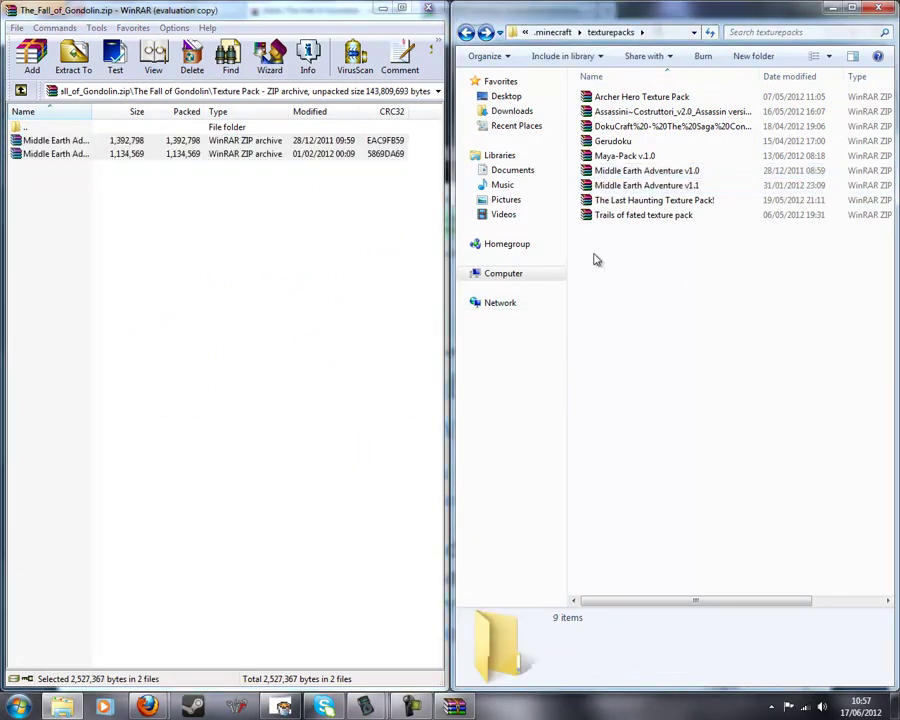
Close WinRAR, launch Minecraft from Steam's recently played list, and log in
click(428, 9)
click(147, 706)
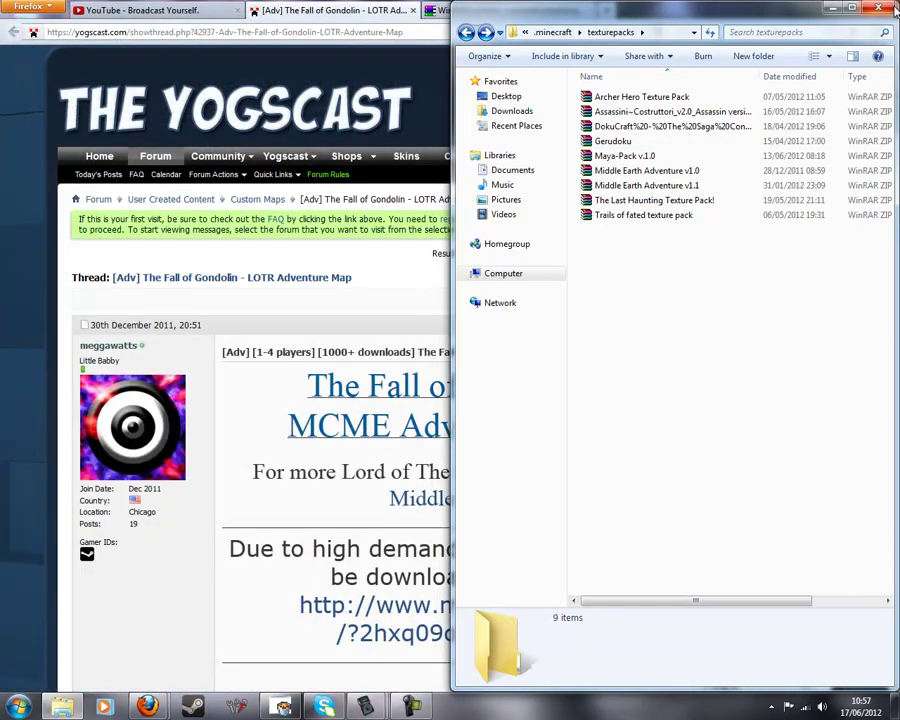
right_click(208, 706)
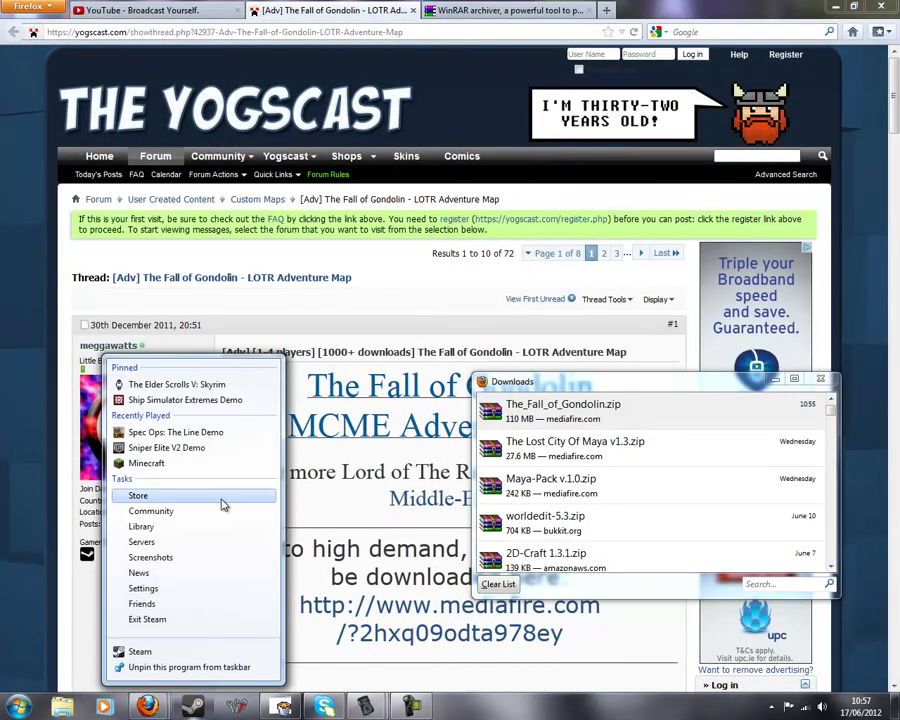
click(160, 465)
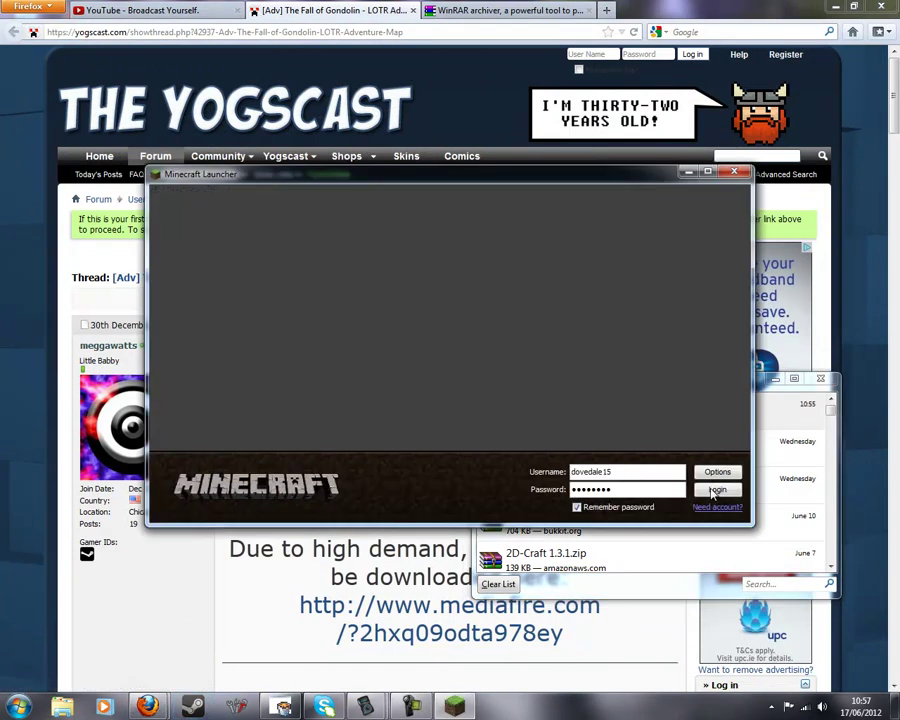
click(717, 489)
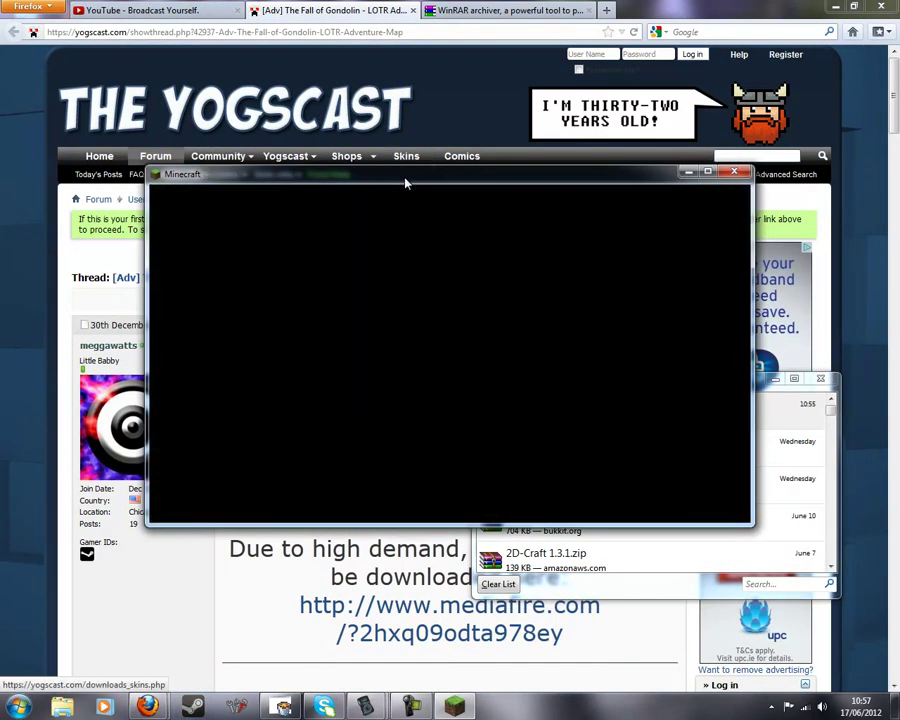
mouse_move(405, 183)
mouse_down()
mouse_move(432, 212)
mouse_move(372, 5)
mouse_up()
Select the Middle Earth Adventure texture pack, switching between v1.0 and v1.1
click(450, 404)
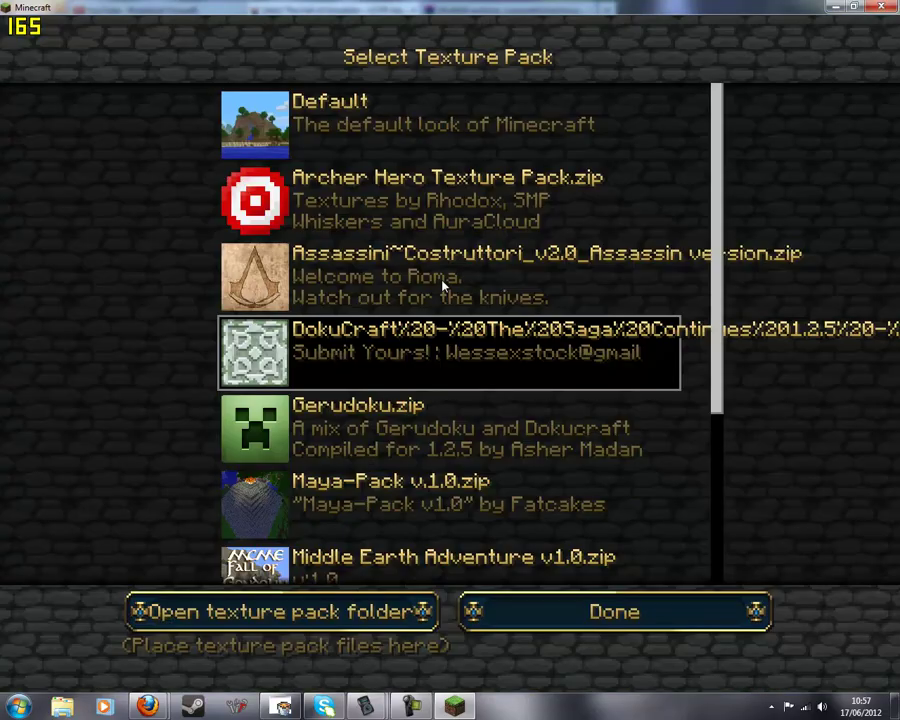
scroll(442, 285, down, 6)
scroll(442, 300, down, 1)
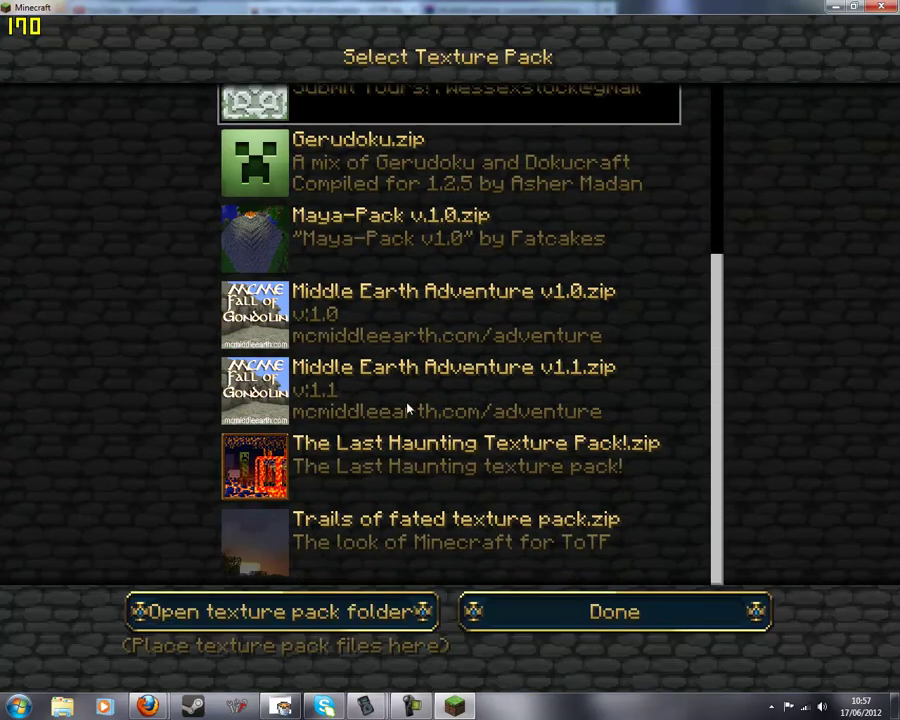
click(305, 345)
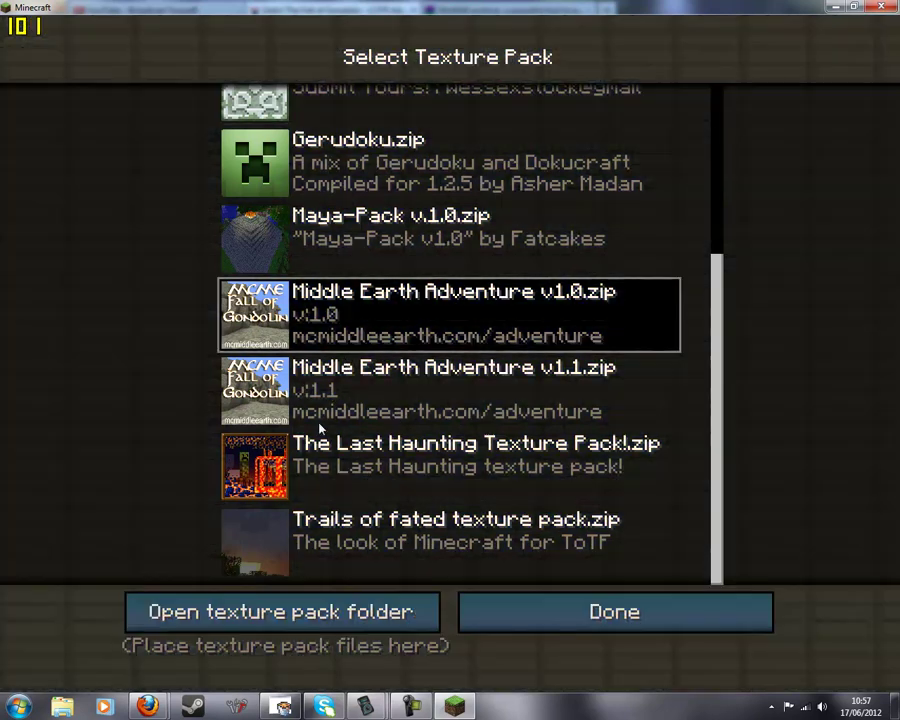
click(318, 424)
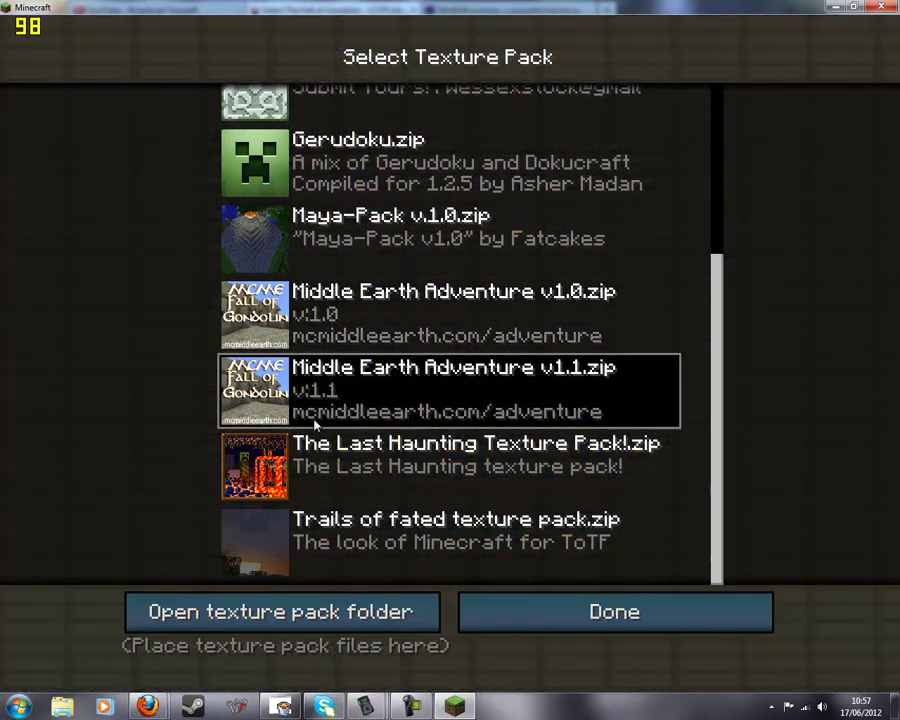
click(366, 347)
From Singleplayer, select and play The Fall of Gondolin, letting it convert to Anvil format
click(581, 596)
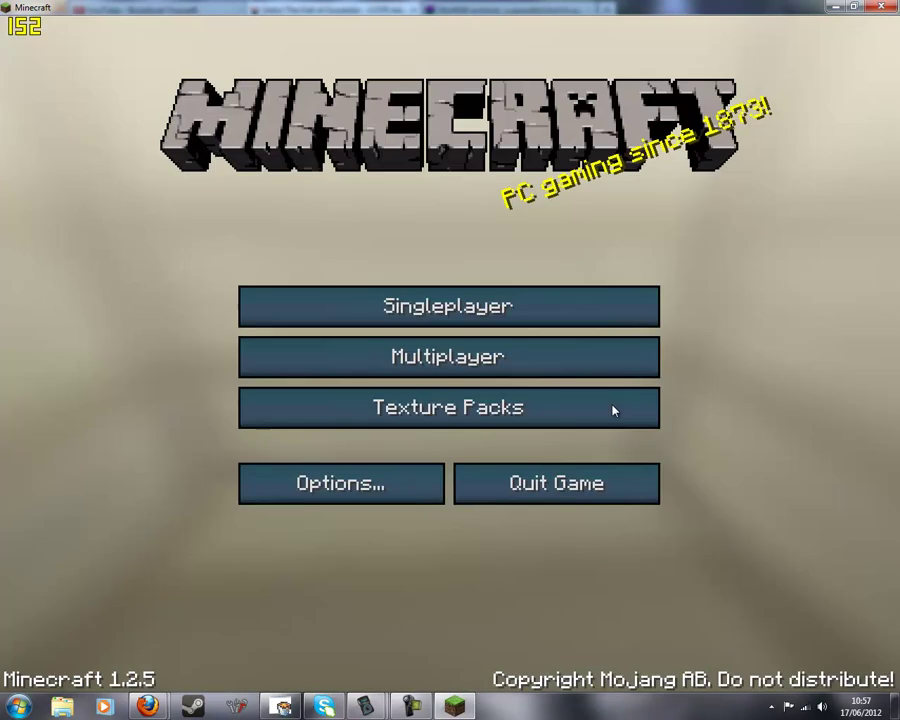
click(522, 302)
scroll(380, 320, down, 10)
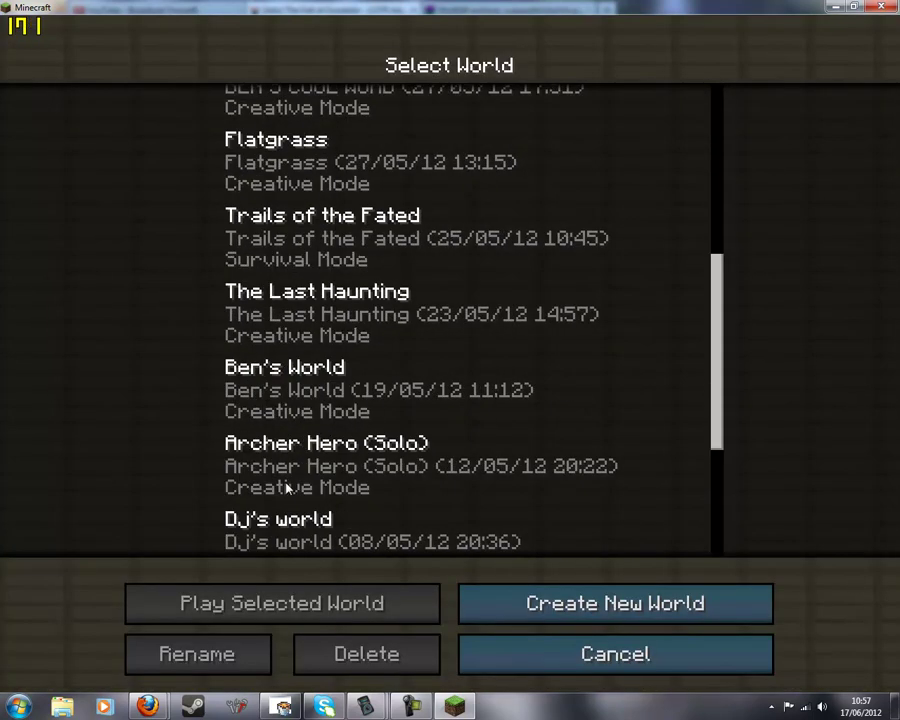
scroll(290, 480, down, 7)
click(320, 505)
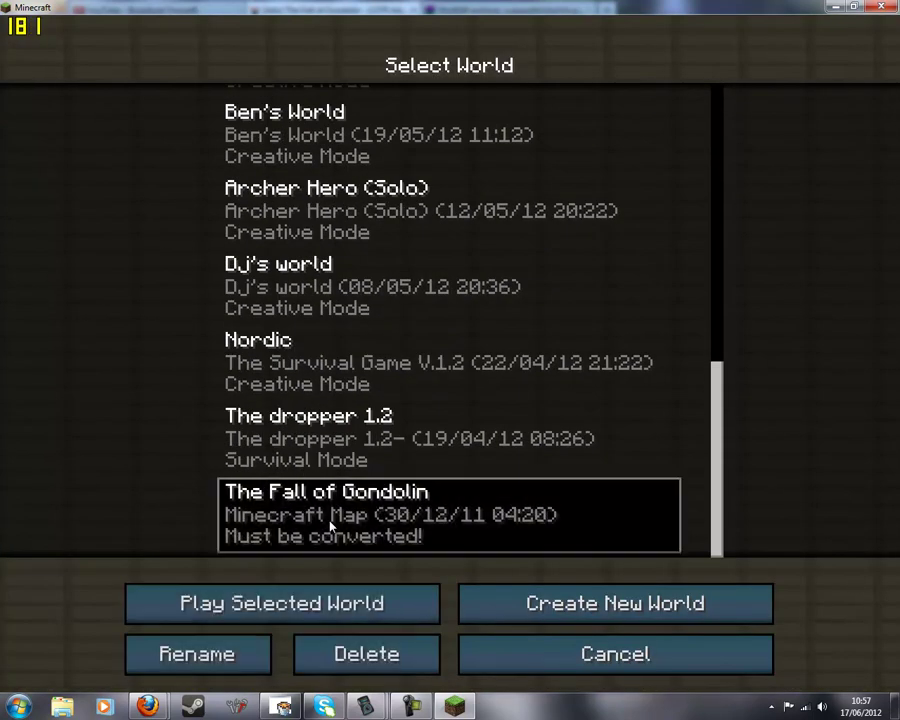
click(185, 624)
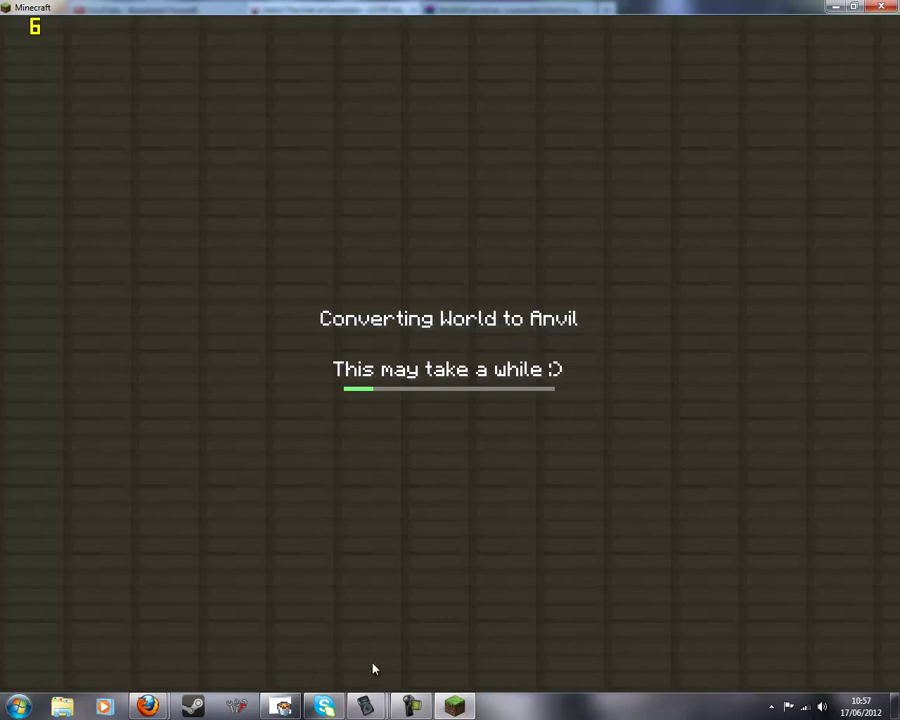
click(410, 706)
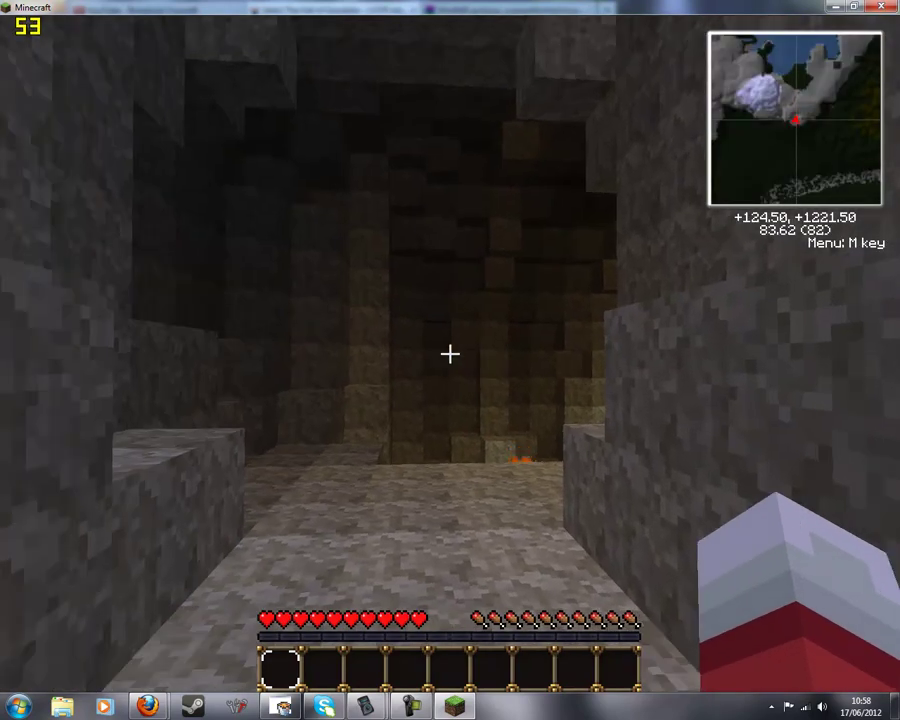
Walk into the starting cave and look inside the chest
key(w)
key(w)
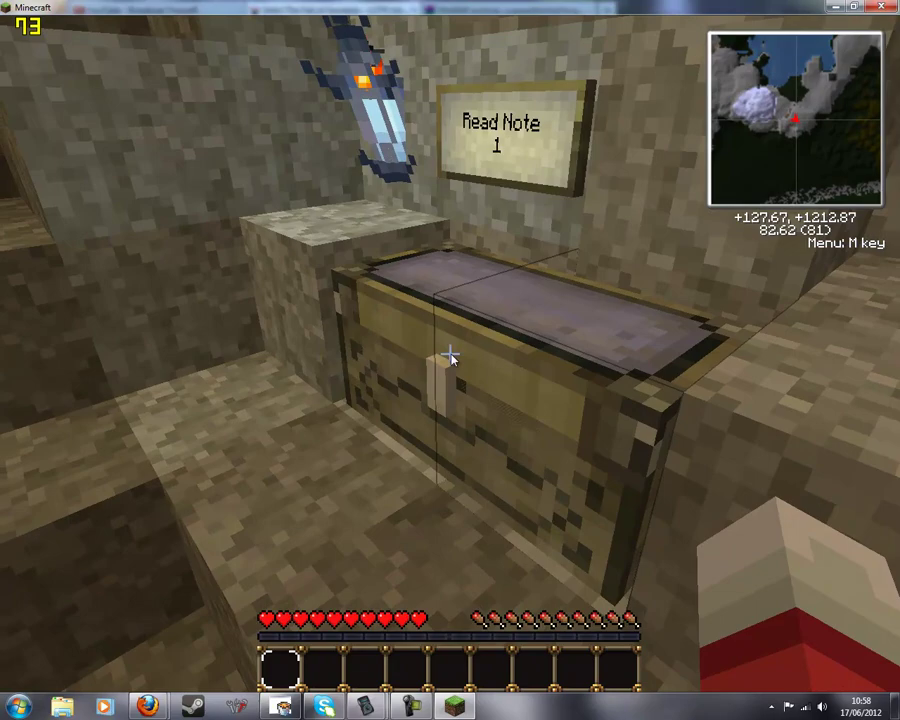
right_click(450, 355)
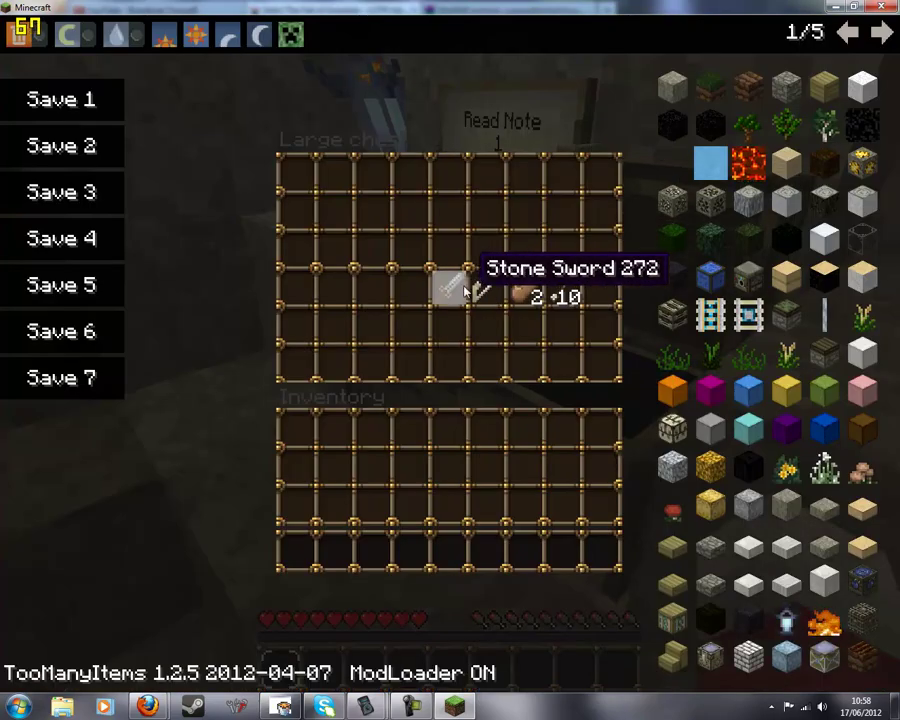
key(Escape)
Walk past the fire and out over the ledge, checking the full-screen world map
key(w)
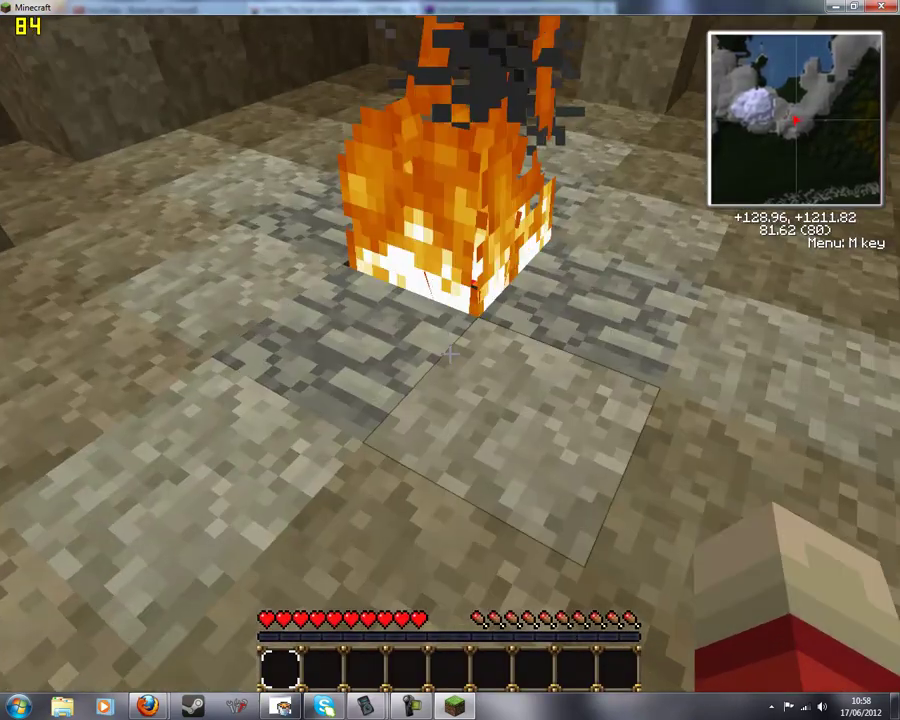
key(w)
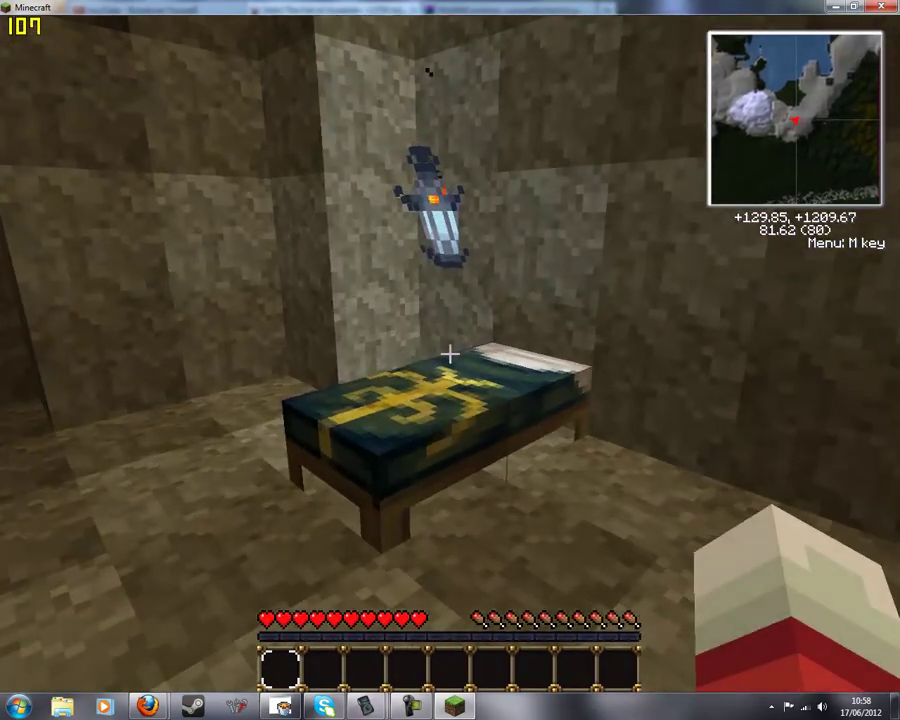
key(w)
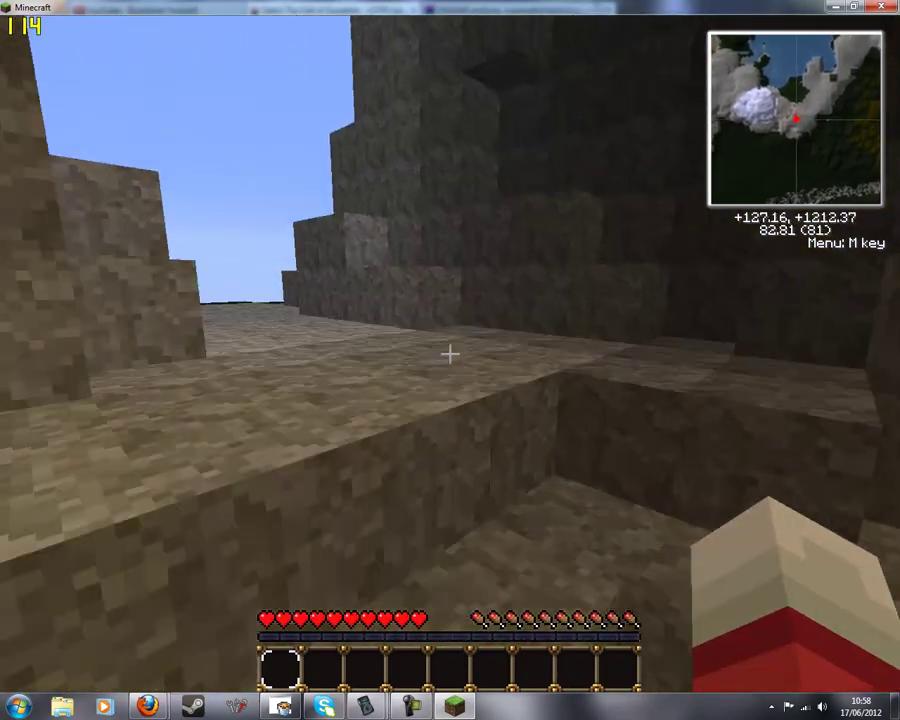
key(w)
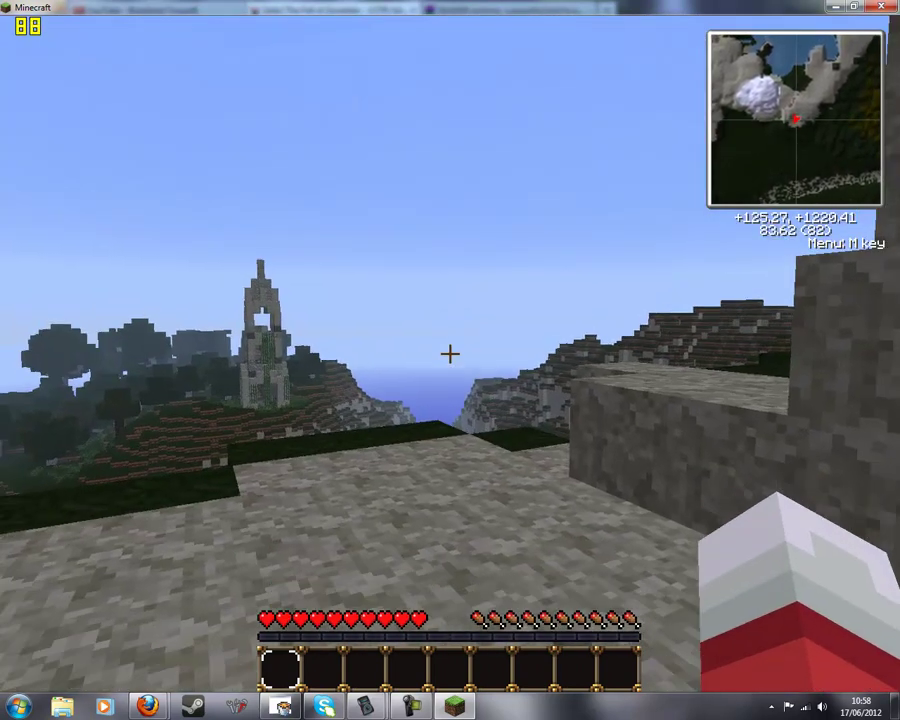
key(v)
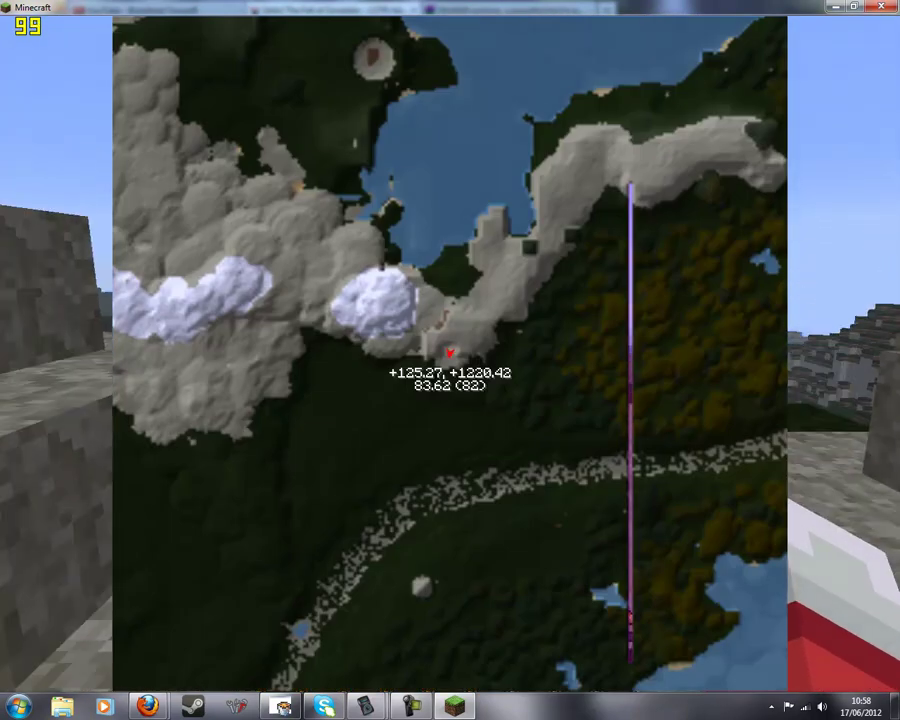
key(v)
Head back by the fire and bed, then climb out onto the ridge facing the tower
key(w)
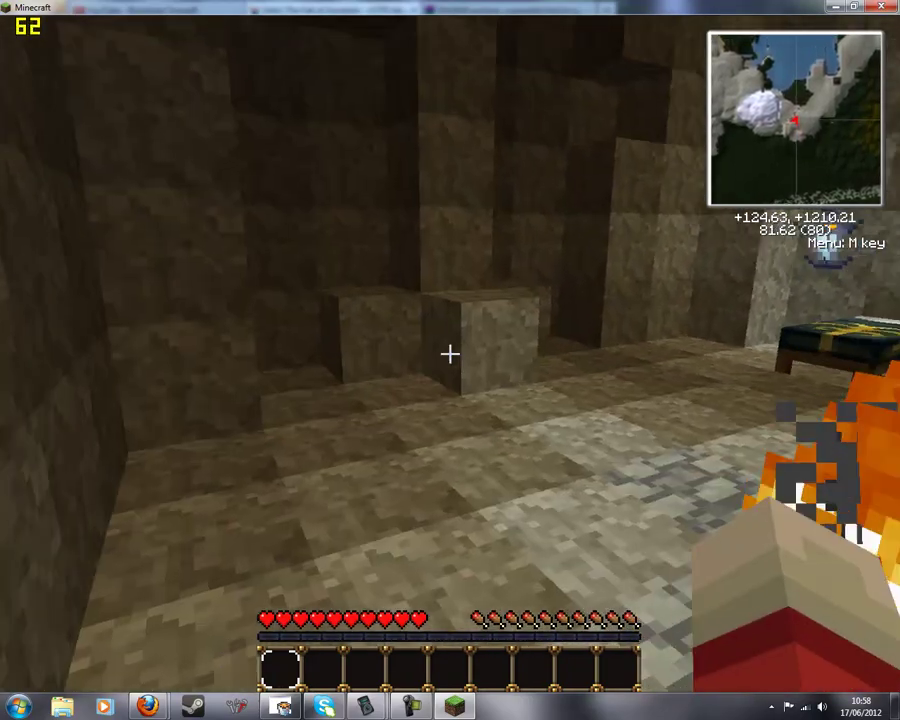
key(space)
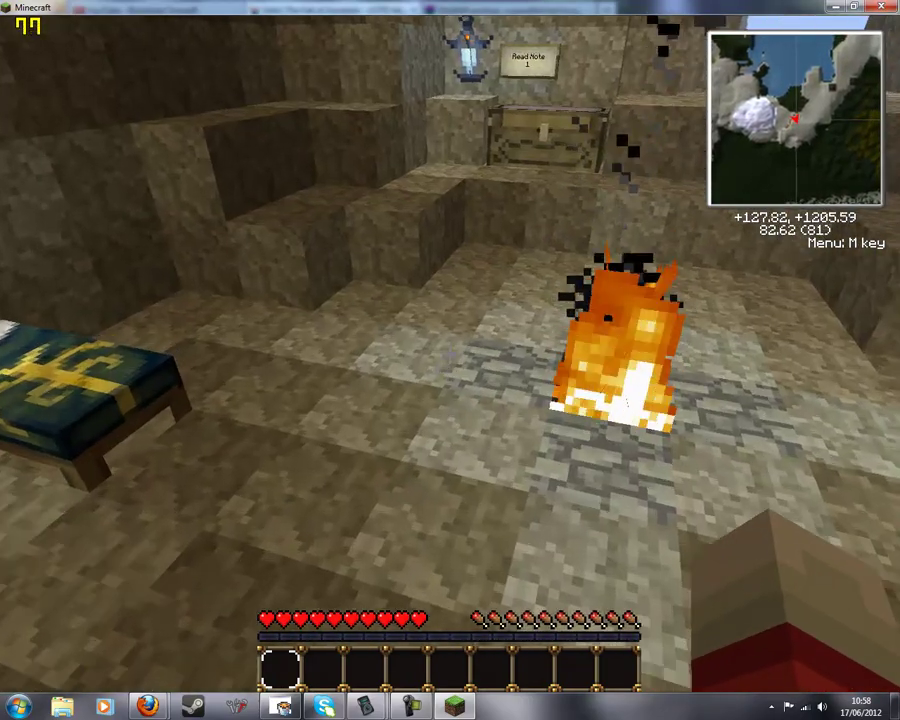
key(w)
key(space)
key(space)
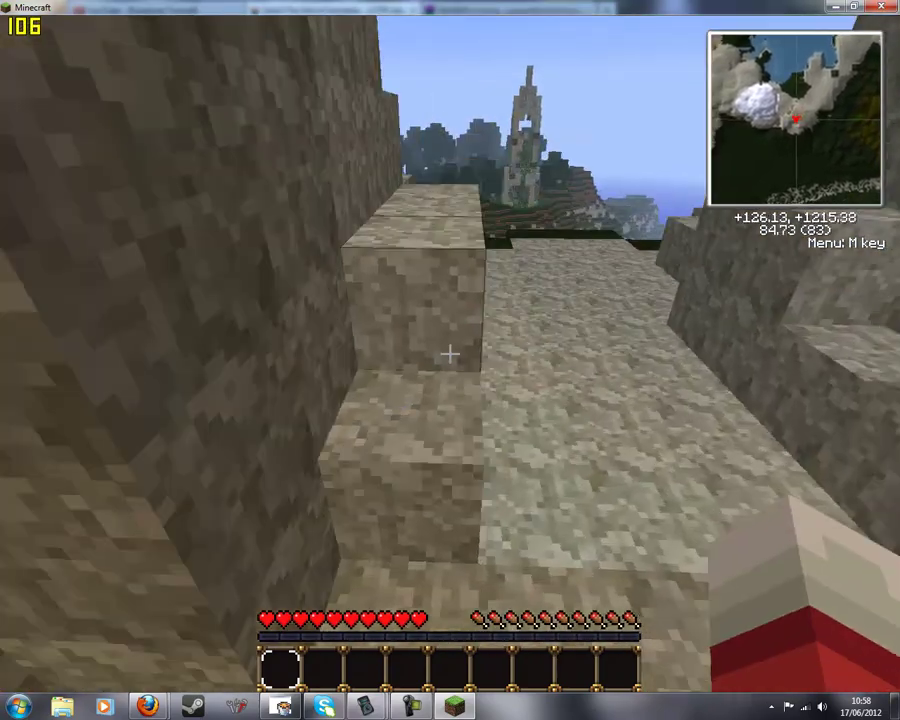
key(w)
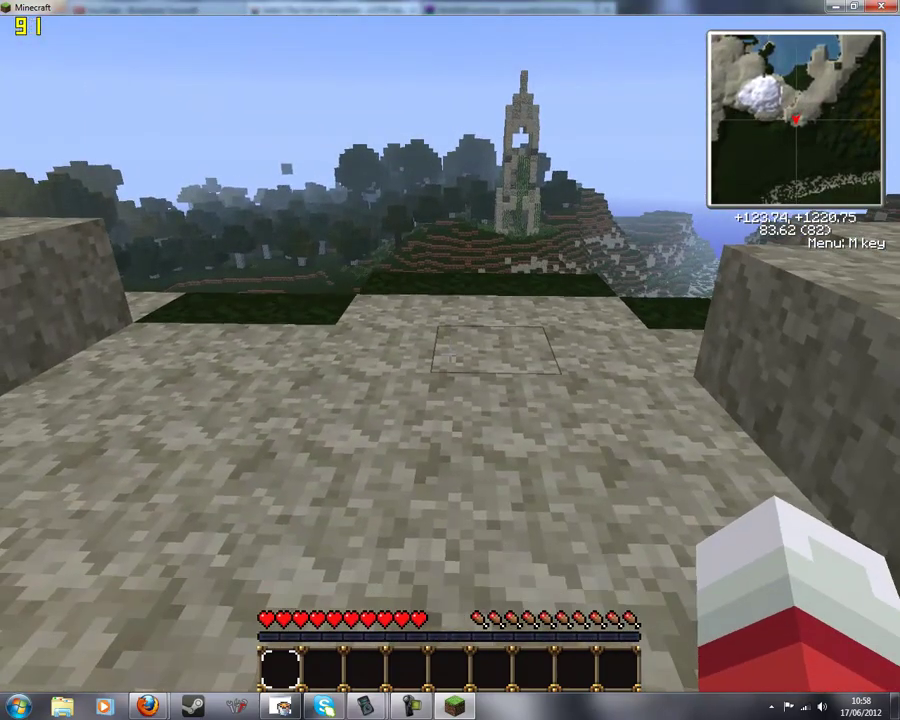